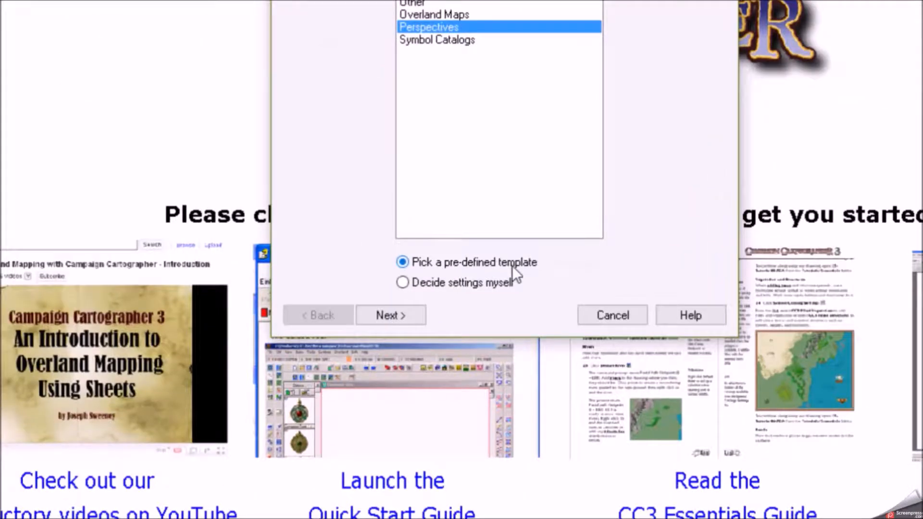
# Create a new map from the Perspective Annual Ancient Tomb pre-defined template
pyautogui.click(391, 315)
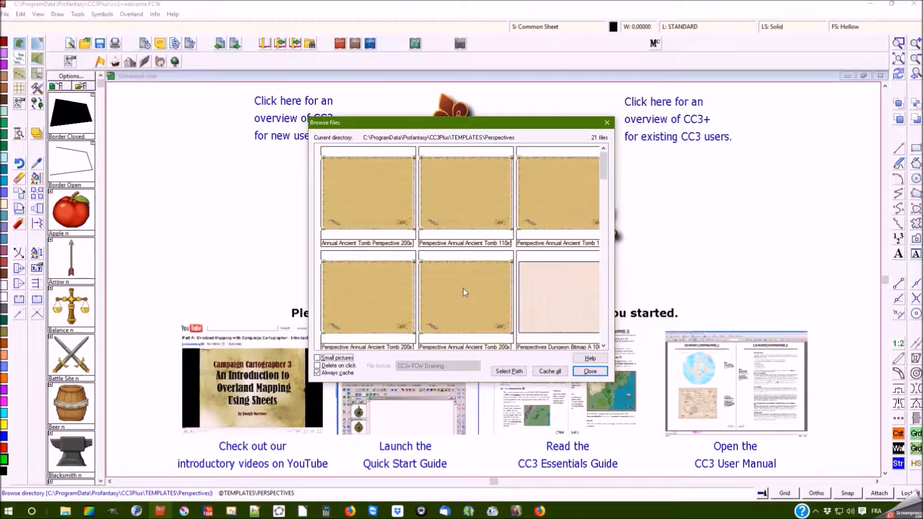
pyautogui.click(462, 295)
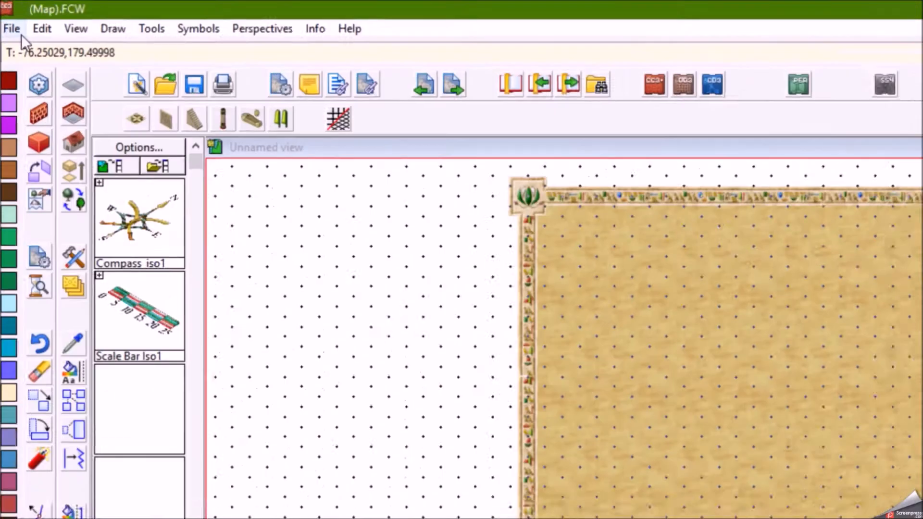
# Save the map as Tomb1 in the Ancient Tombs Maps folder
pyautogui.click(9, 15)
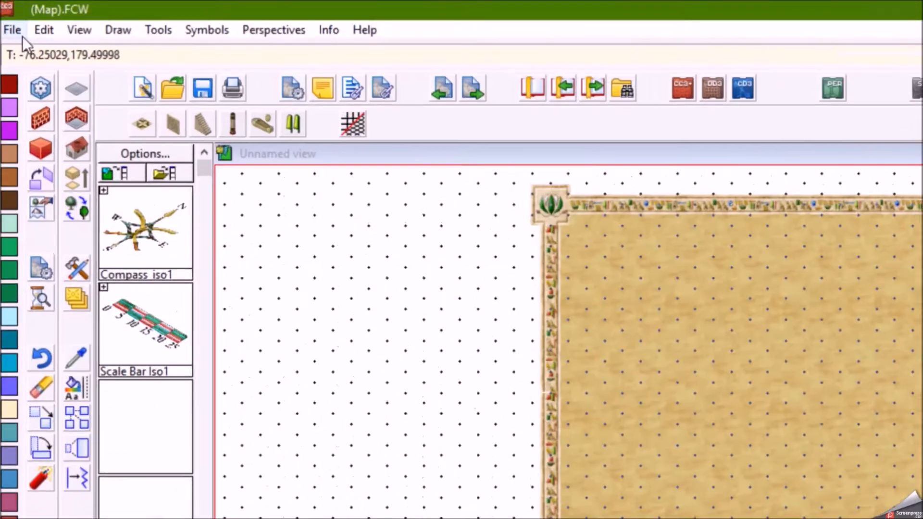
pyautogui.click(50, 143)
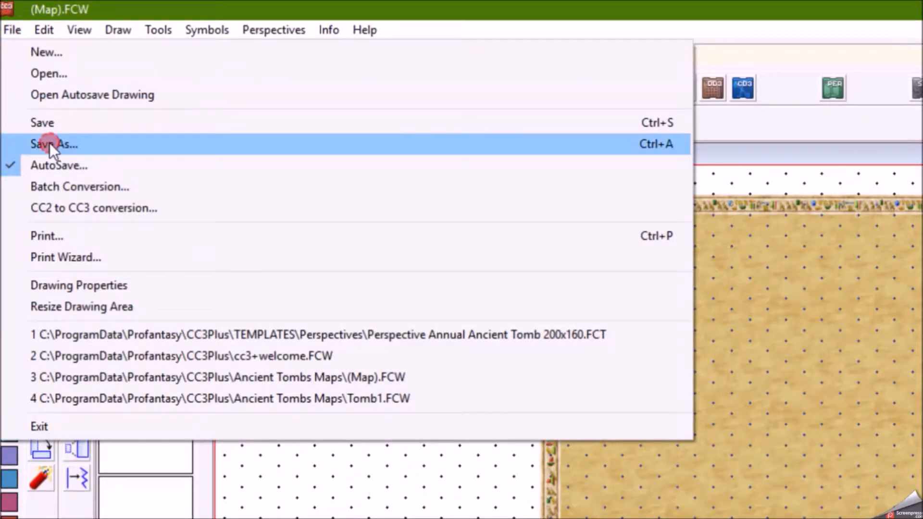
pyautogui.write('Tomb')
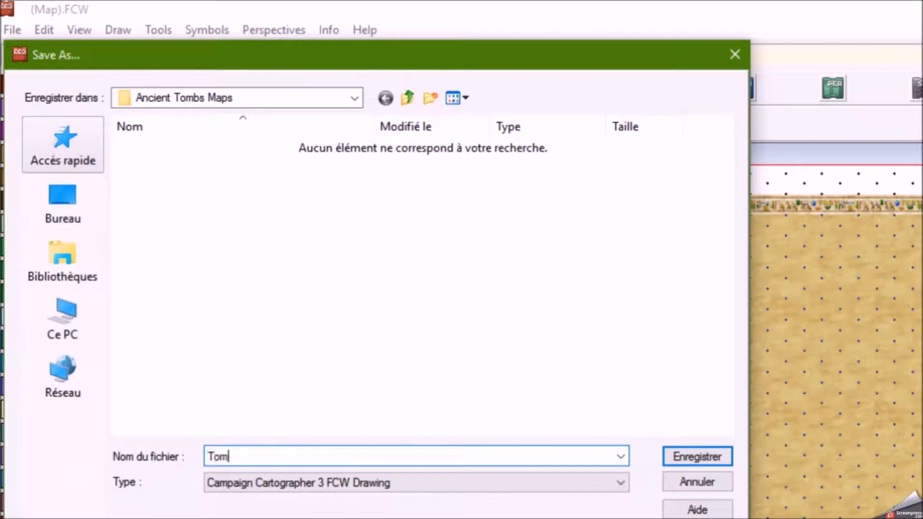
pyautogui.press('Return')
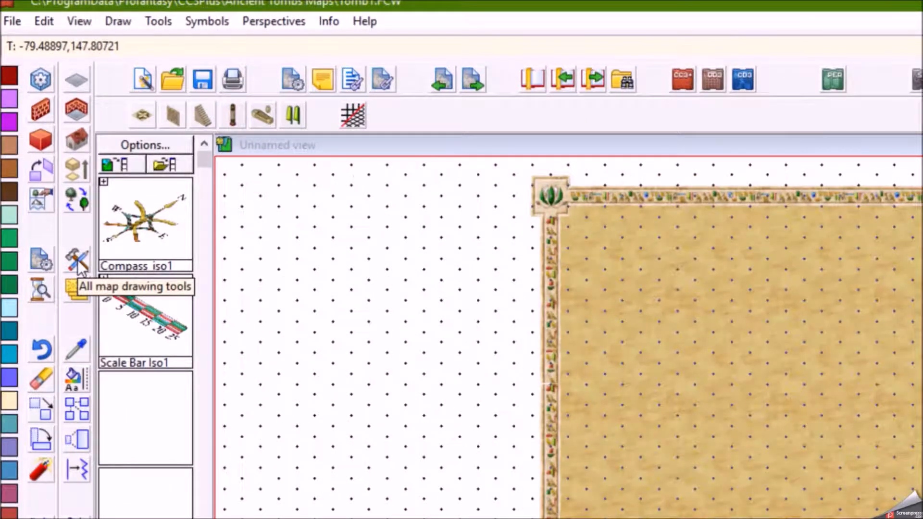
# Draw a narrow diagonal Floor1, perspective strip near the lower middle of the map
pyautogui.click(77, 261)
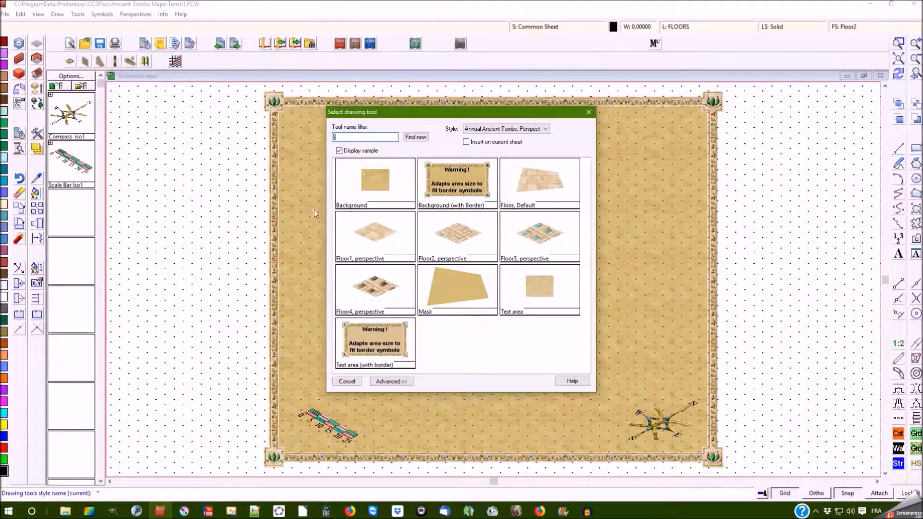
pyautogui.doubleClick(375, 232)
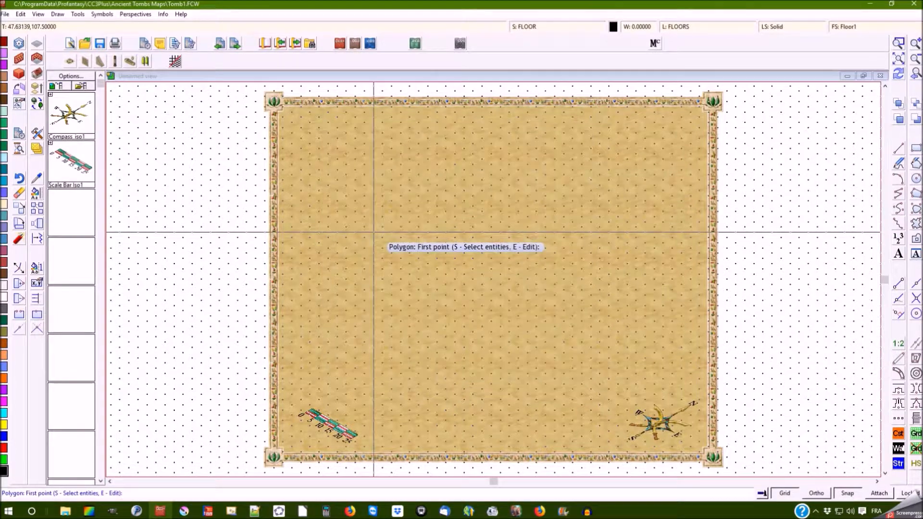
pyautogui.click(555, 410)
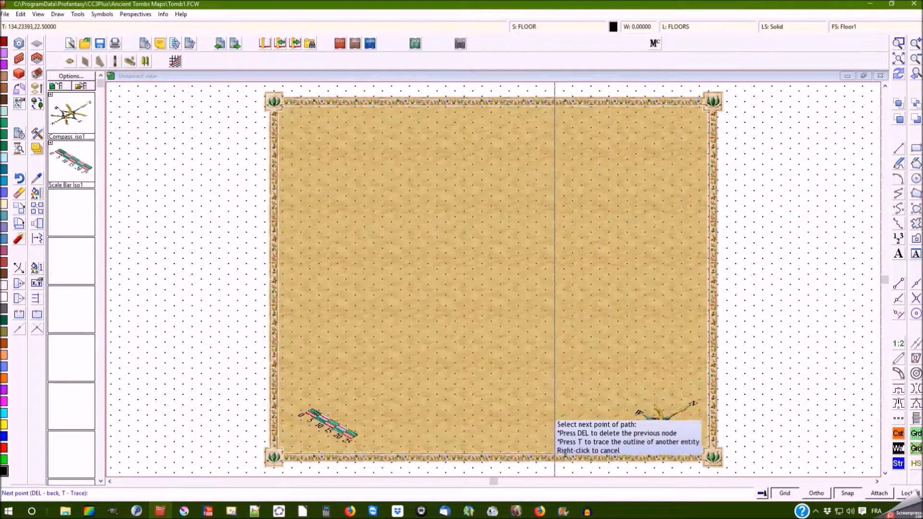
pyautogui.click(482, 376)
pyautogui.rightClick(552, 407)
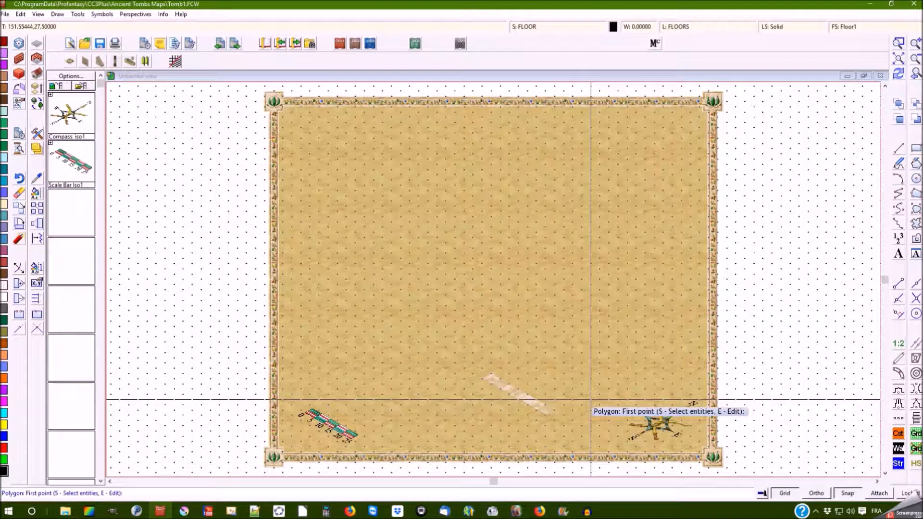
# Draw a four-sided Floor2, perspective floor polygon just above the strip
pyautogui.click(37, 134)
pyautogui.click(459, 241)
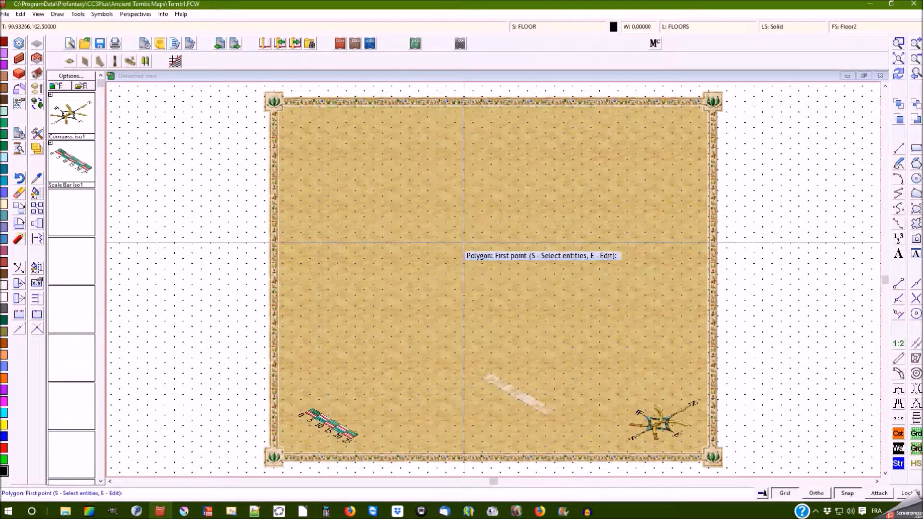
pyautogui.click(464, 388)
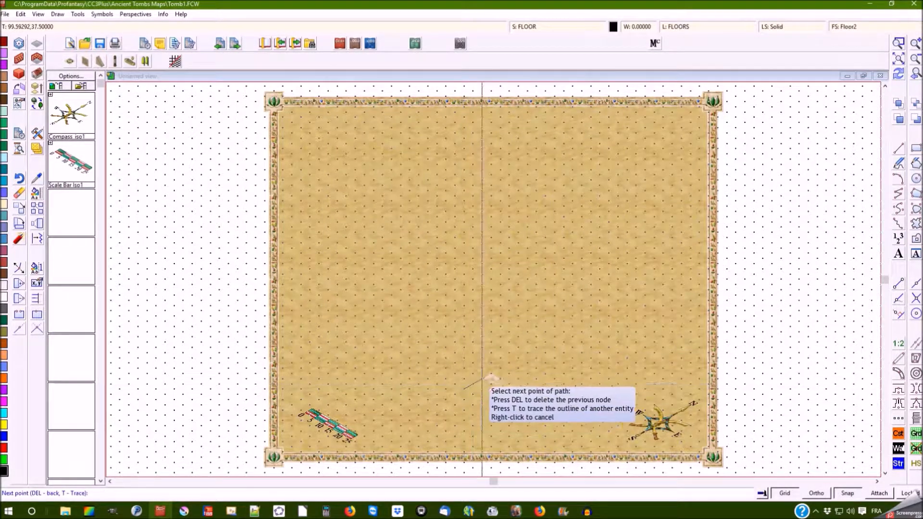
pyautogui.click(508, 362)
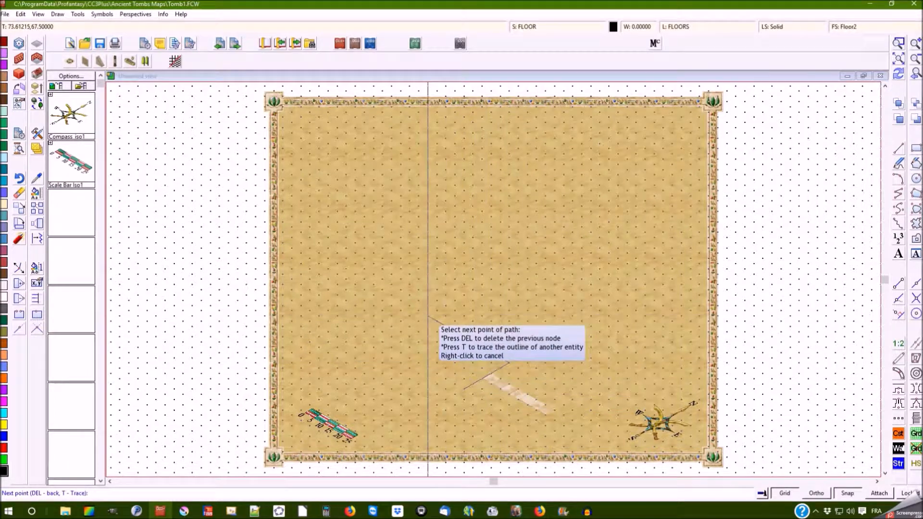
pyautogui.click(428, 316)
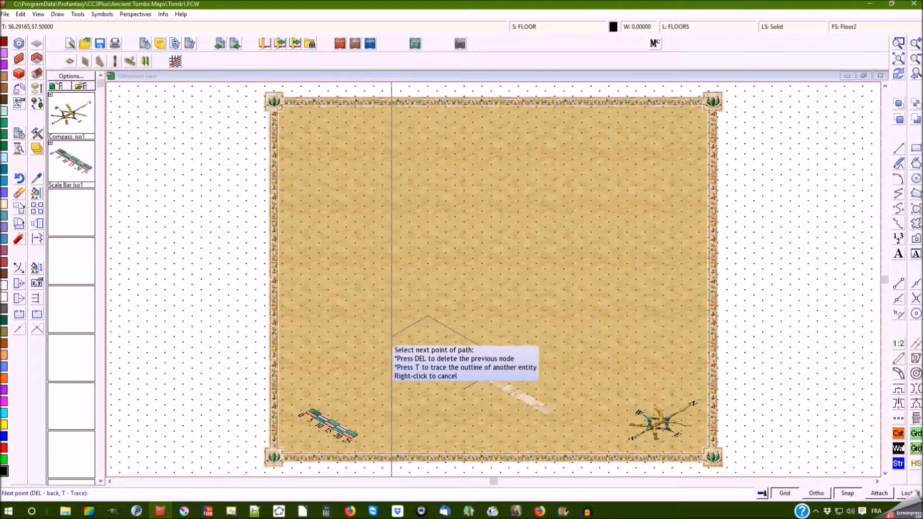
pyautogui.click(382, 342)
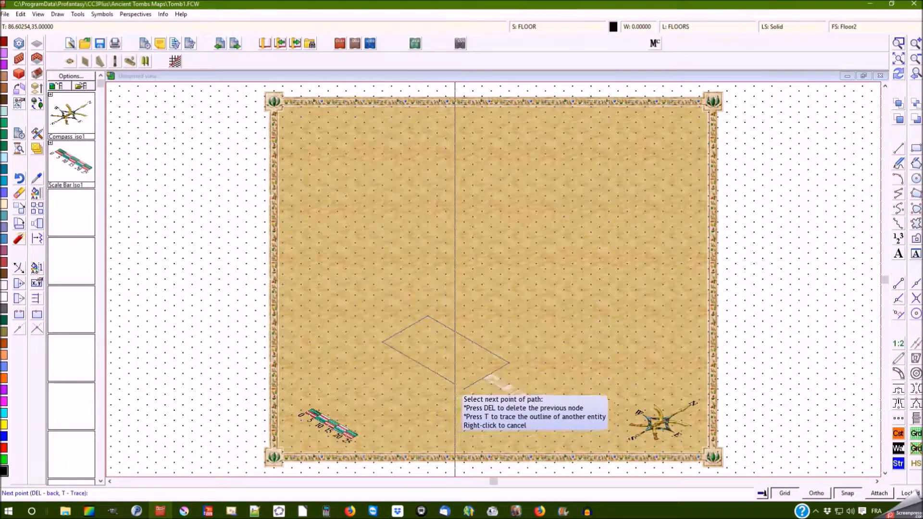
pyautogui.click(464, 388)
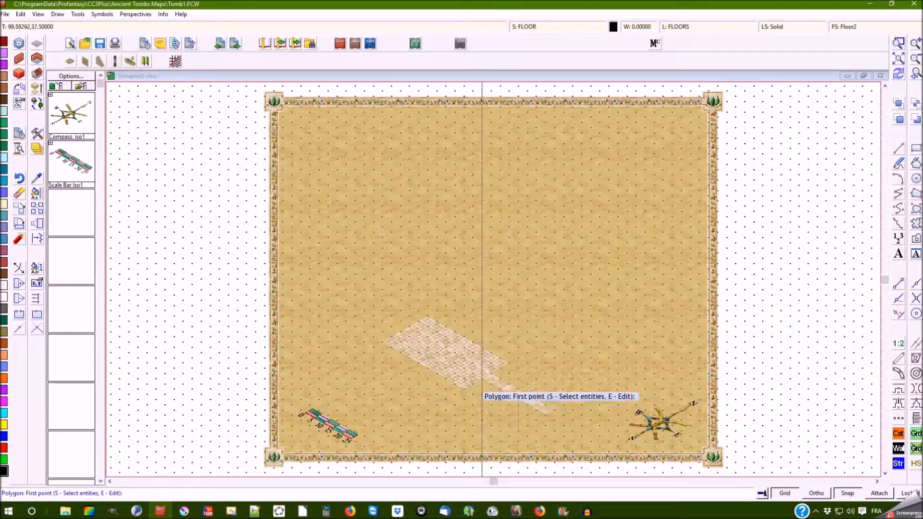
pyautogui.rightClick(521, 293)
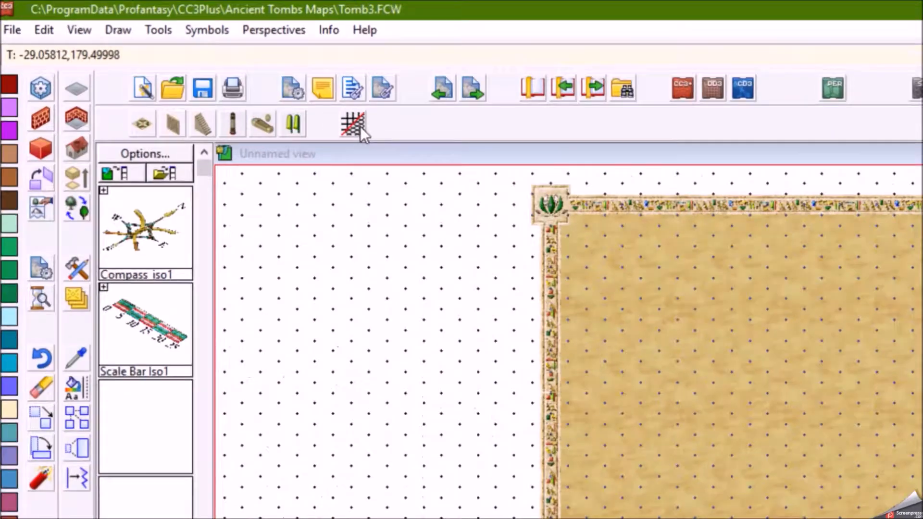
# Switch the grid system to 5' Grid, 2 Snap
pyautogui.click(359, 126)
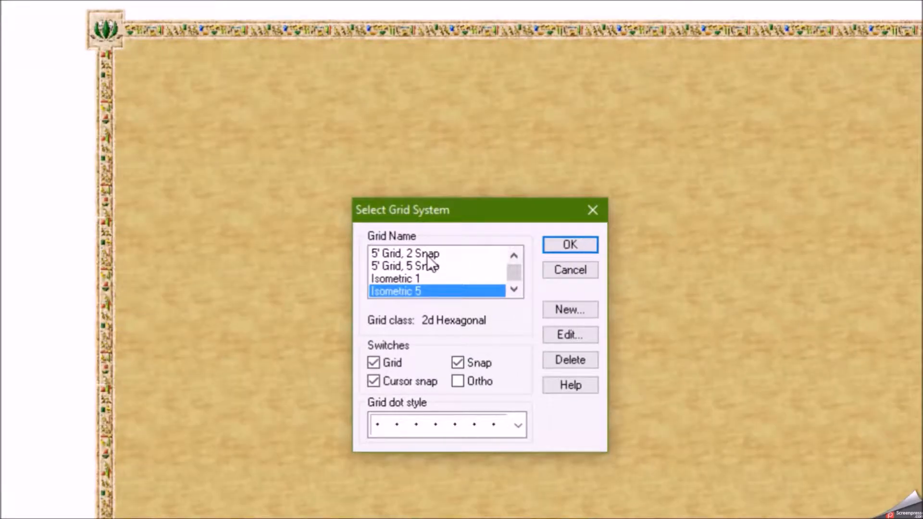
pyautogui.click(436, 255)
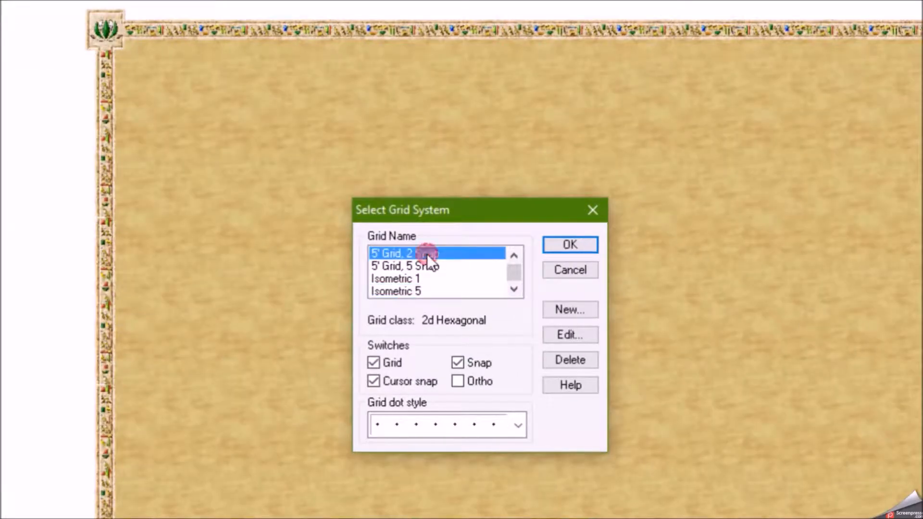
pyautogui.click(566, 245)
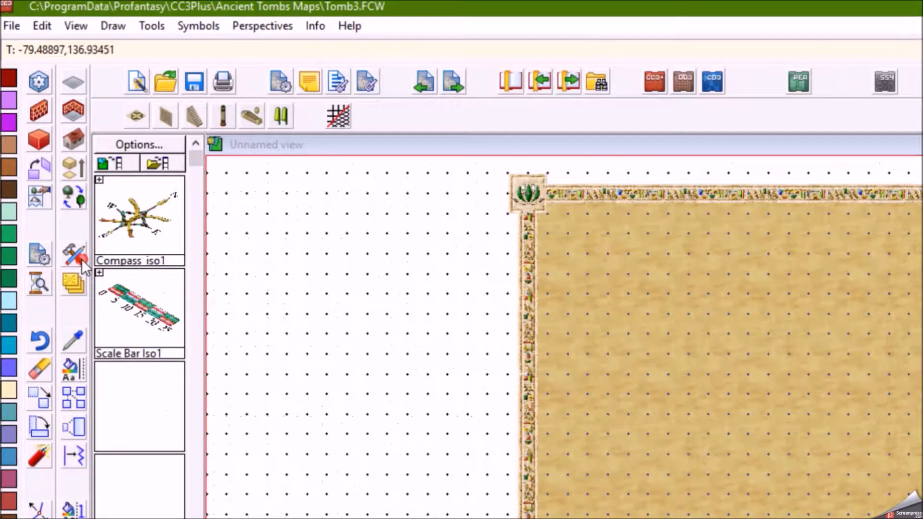
# Change the drawing tool style to Annual Ancient Tombs, Dungeon
pyautogui.click(53, 181)
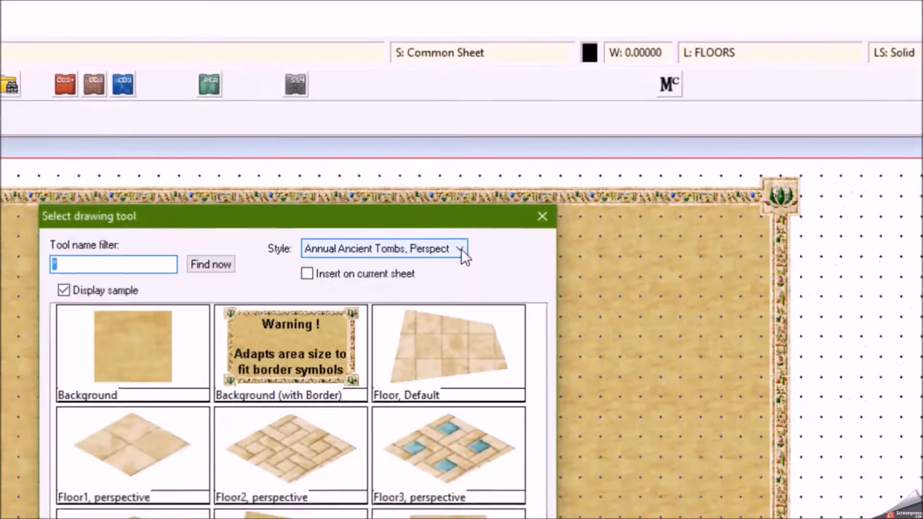
pyautogui.click(545, 130)
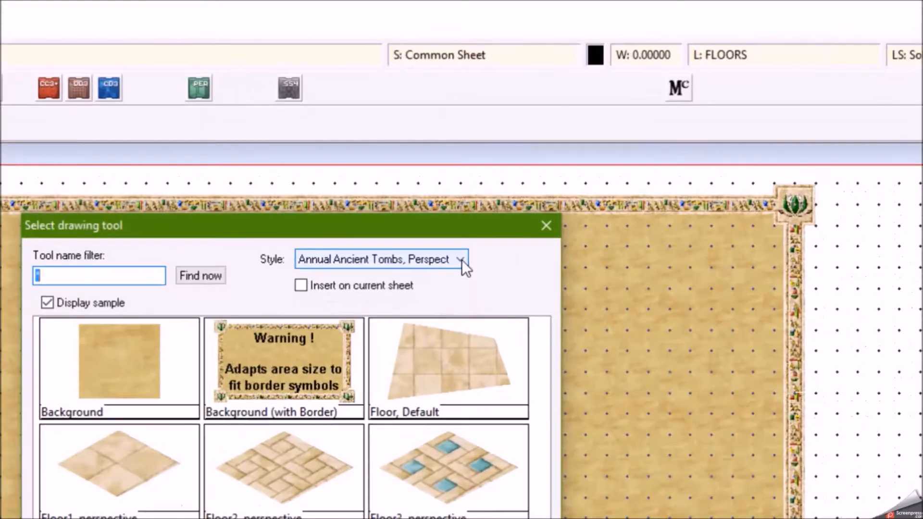
pyautogui.click(460, 277)
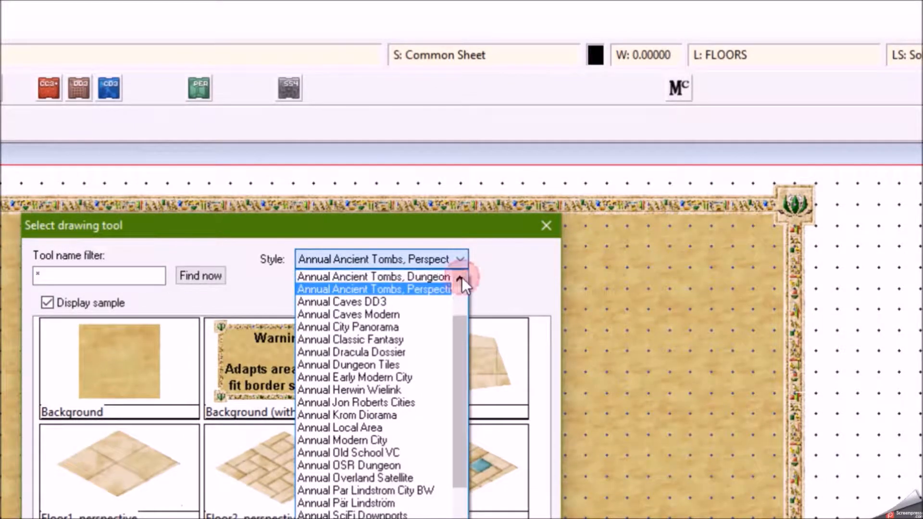
pyautogui.click(400, 273)
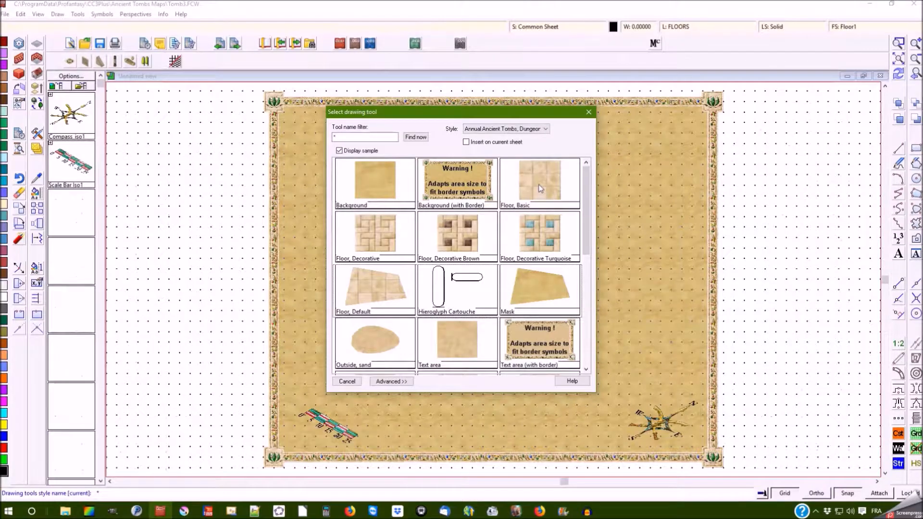
# Draw a narrow vertical Floor, Basic rectangle corridor in the lower middle of the map
pyautogui.click(541, 189)
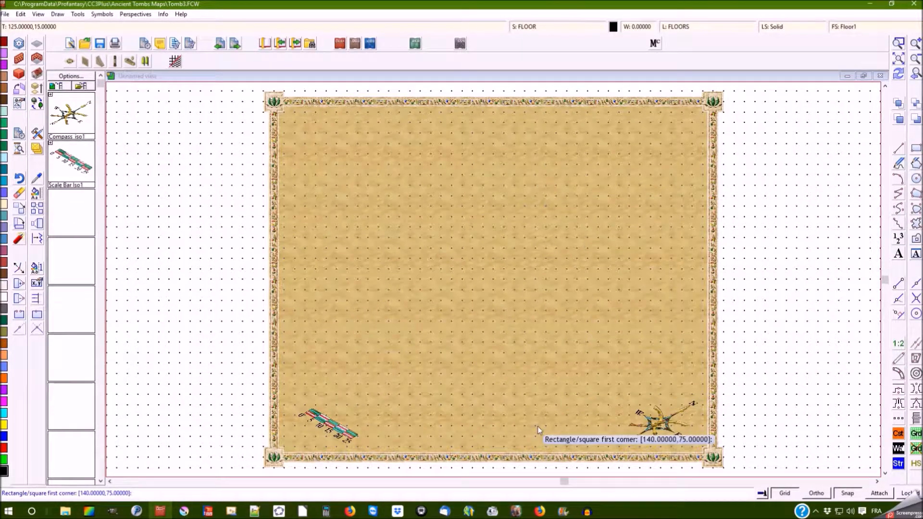
pyautogui.click(546, 415)
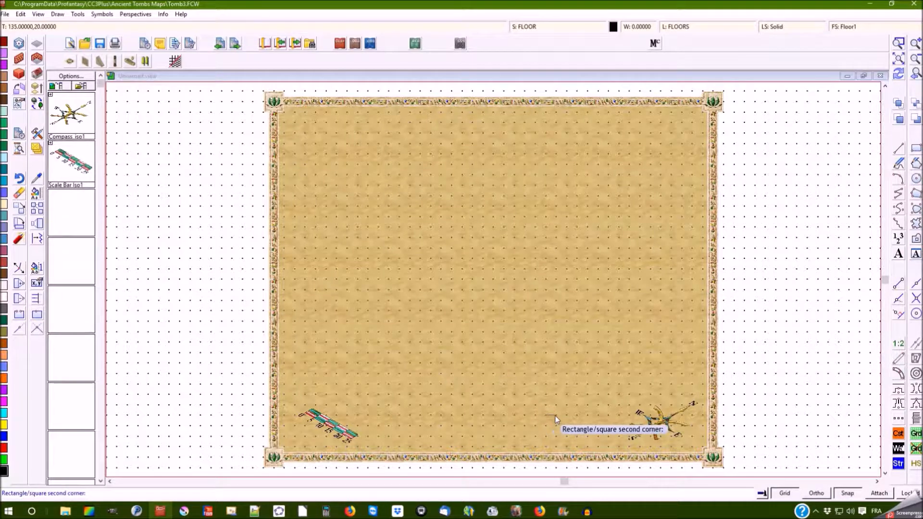
pyautogui.click(558, 354)
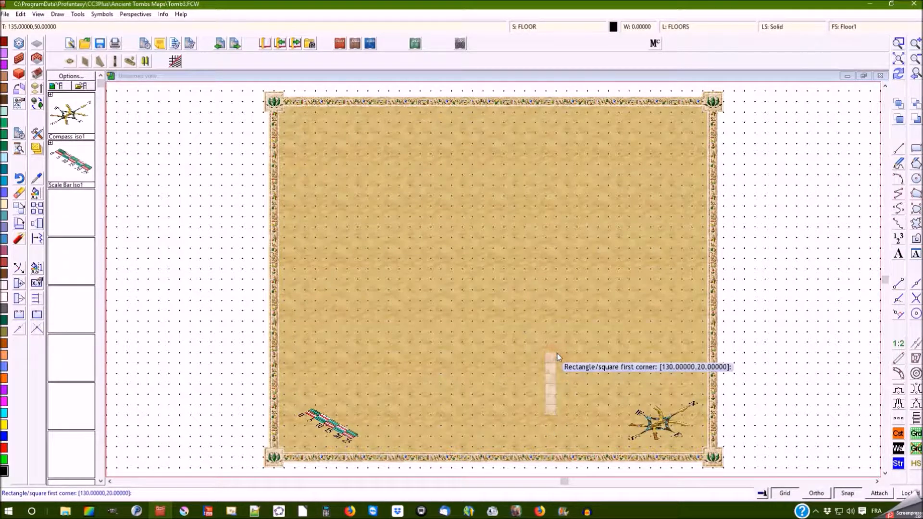
pyautogui.rightClick(502, 296)
# Draw a square Floor, Decorative room at the top end of the corridor
pyautogui.rightClick(503, 296)
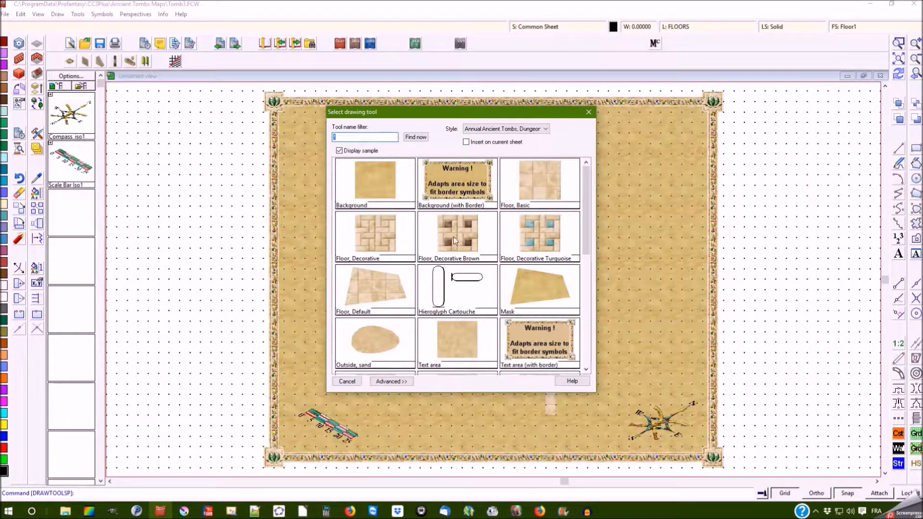
pyautogui.click(389, 244)
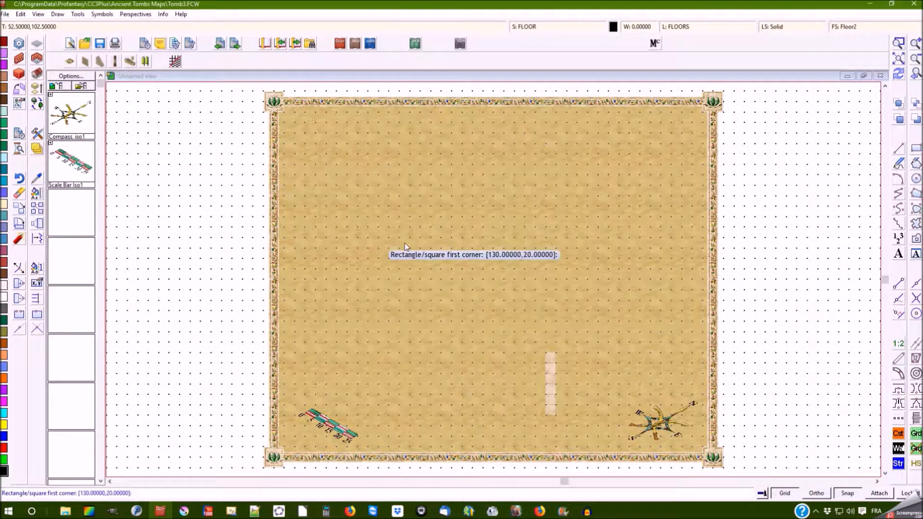
pyautogui.click(524, 353)
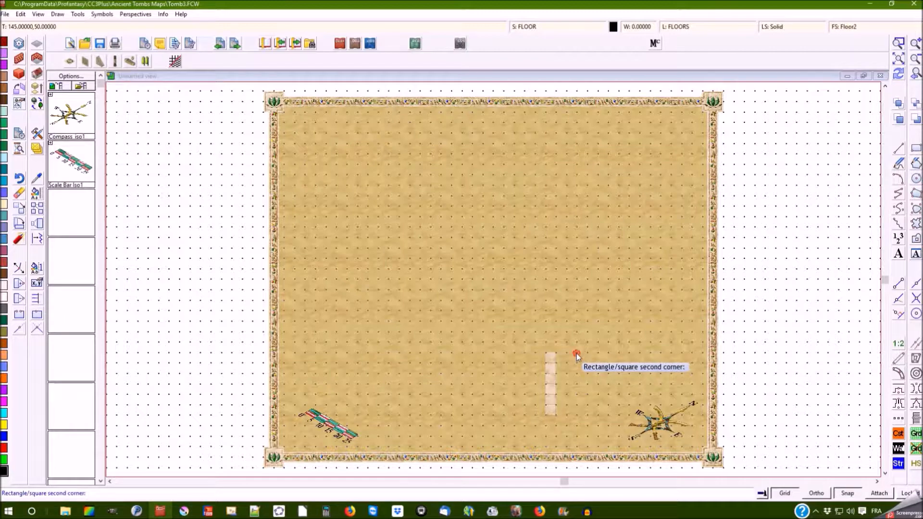
pyautogui.click(579, 302)
pyautogui.rightClick(581, 278)
pyautogui.rightClick(581, 278)
# Draw a Floor, Basic horizontal corridor leading east from the square room
pyautogui.rightClick(581, 278)
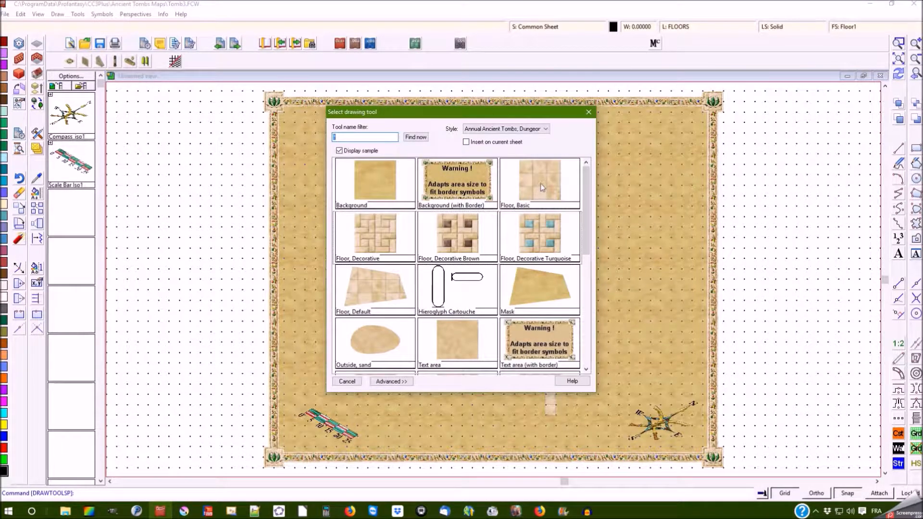
pyautogui.doubleClick(542, 186)
pyautogui.click(577, 322)
pyautogui.click(630, 331)
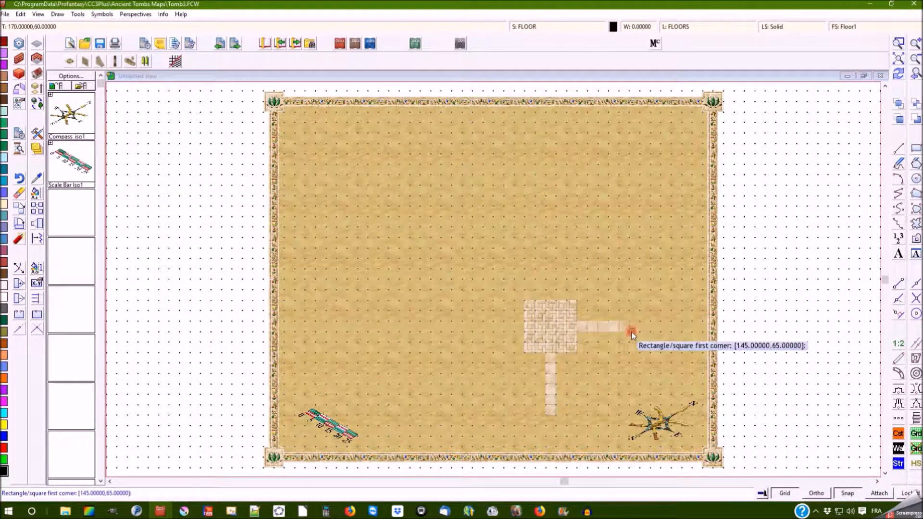
# Draw a matching Floor, Basic horizontal corridor leading west from the square room
pyautogui.click(524, 321)
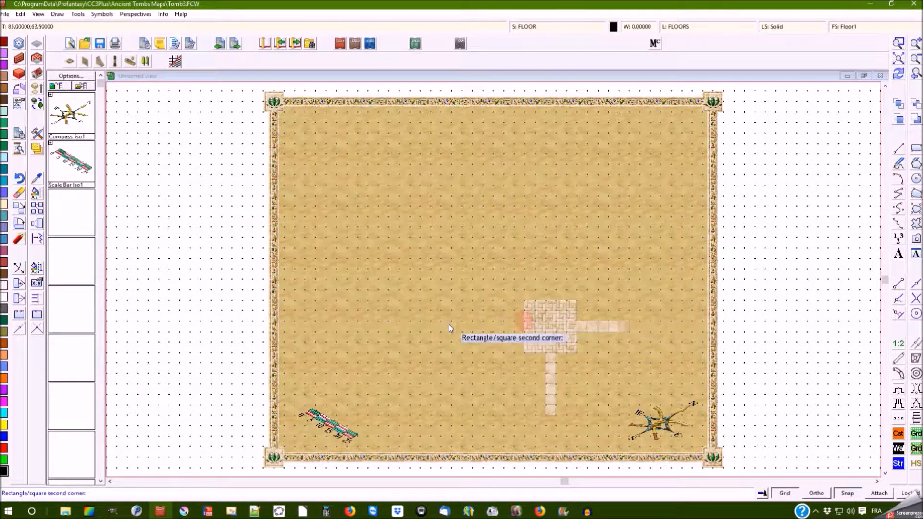
pyautogui.click(452, 331)
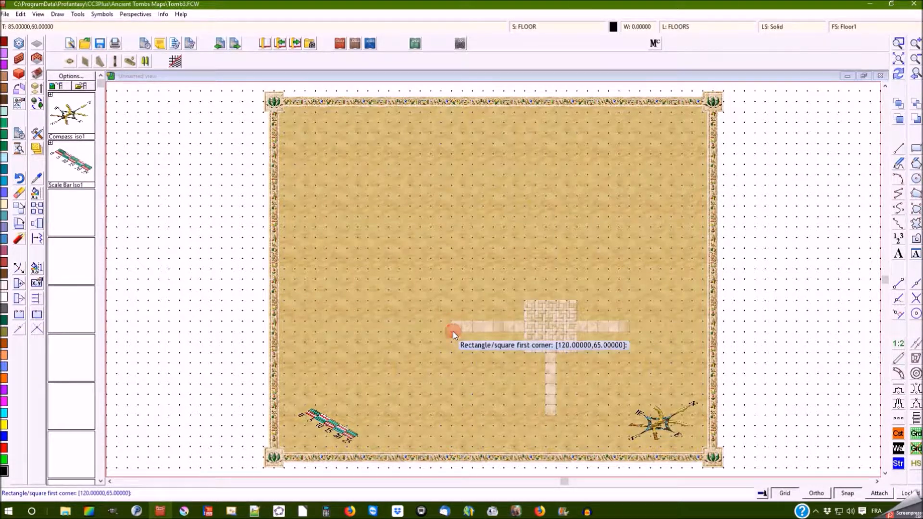
pyautogui.rightClick(560, 219)
pyautogui.rightClick(560, 219)
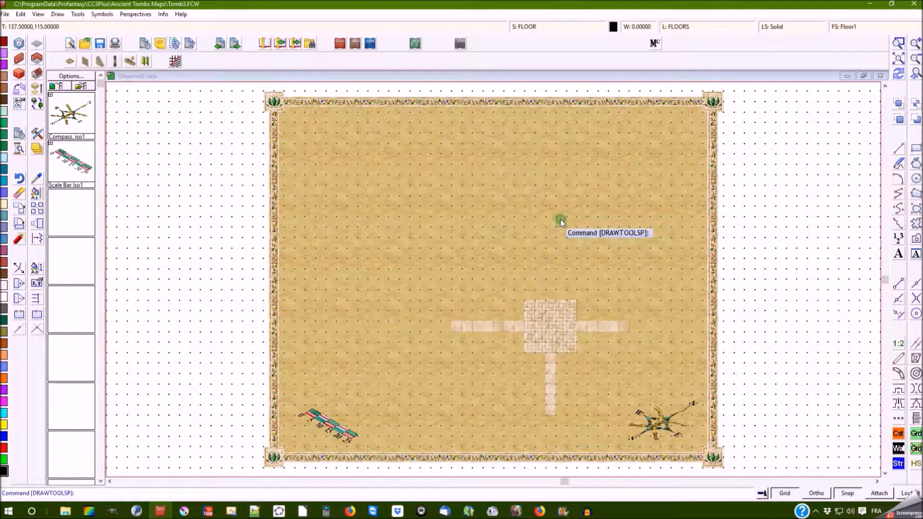
# Draw a square Floor, Decorative Turquoise room at the east end of the eastern corridor
pyautogui.rightClick(554, 220)
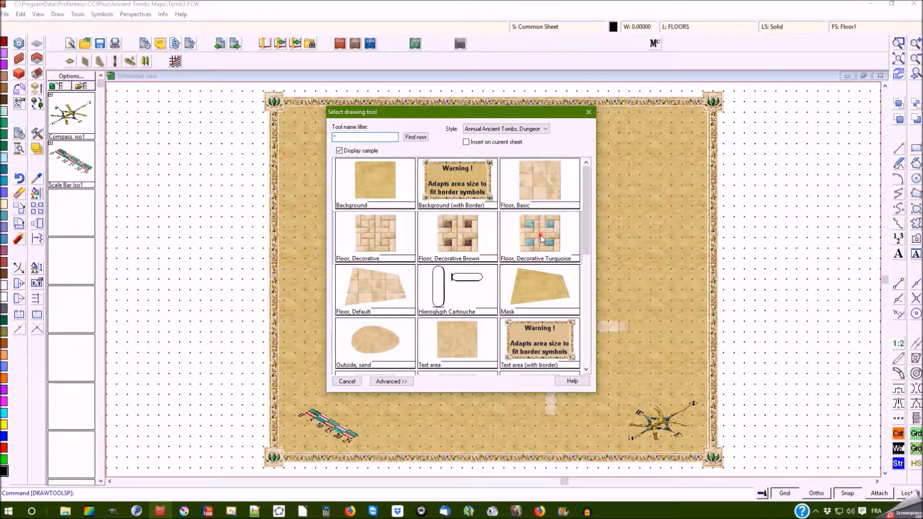
pyautogui.doubleClick(541, 238)
pyautogui.click(629, 301)
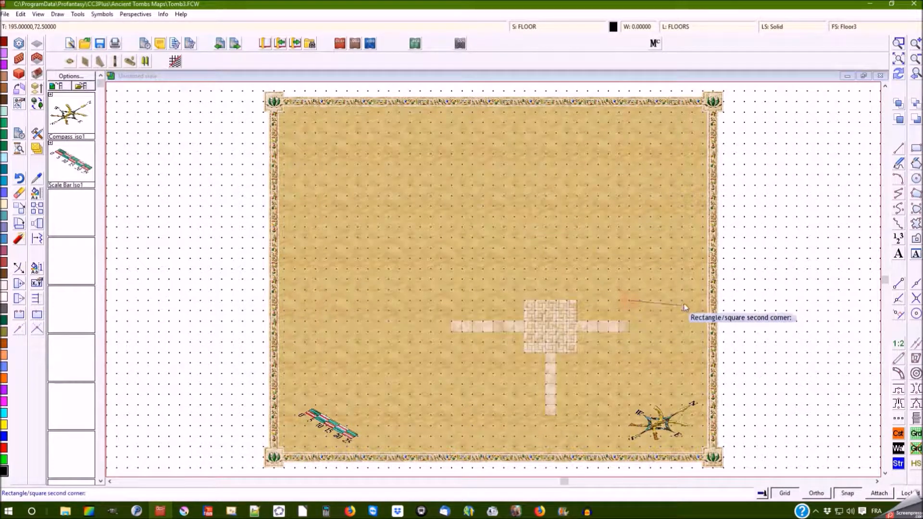
pyautogui.click(682, 354)
pyautogui.rightClick(585, 255)
# Draw a wide rectangular Floor, Decorative Brown room at the west end of the western corridor
pyautogui.rightClick(541, 249)
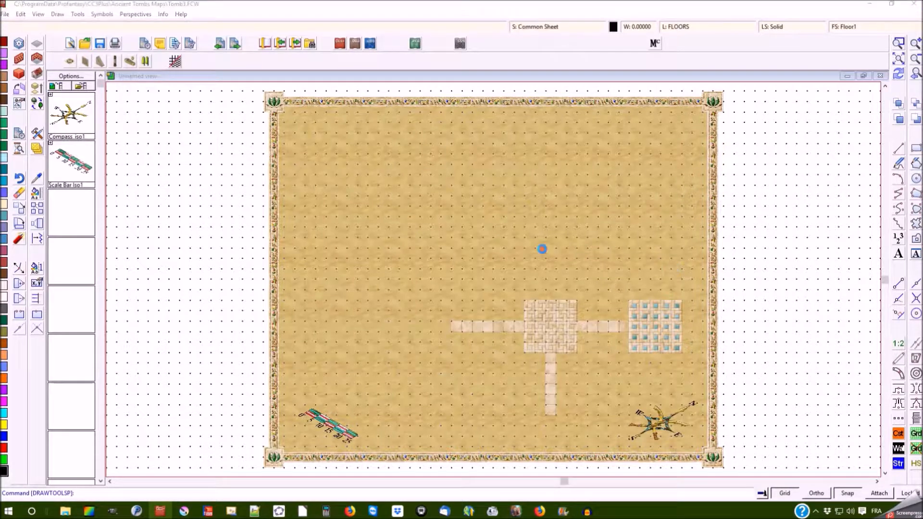
pyautogui.doubleClick(445, 241)
pyautogui.click(451, 301)
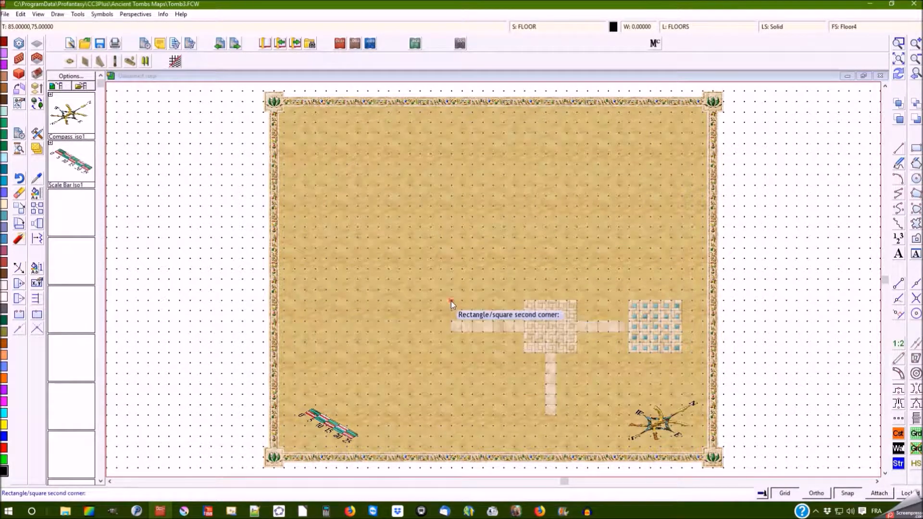
pyautogui.click(339, 350)
pyautogui.click(373, 349)
pyautogui.rightClick(373, 349)
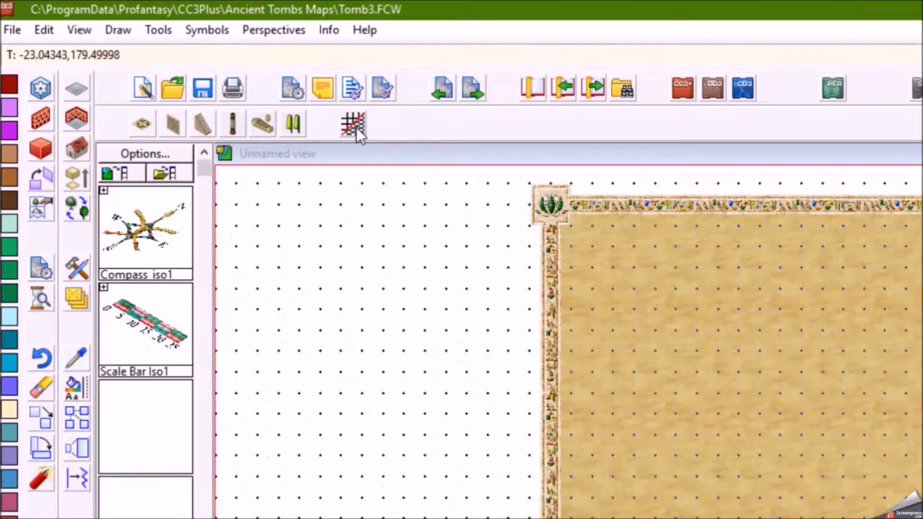
# Switch the grid system to Isometric 5
pyautogui.click(356, 126)
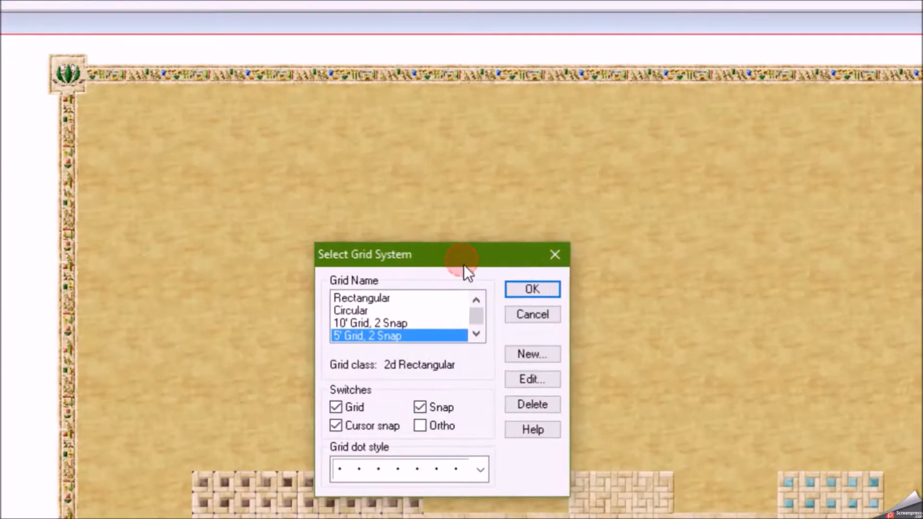
pyautogui.click(476, 333)
pyautogui.click(477, 333)
pyautogui.click(477, 333)
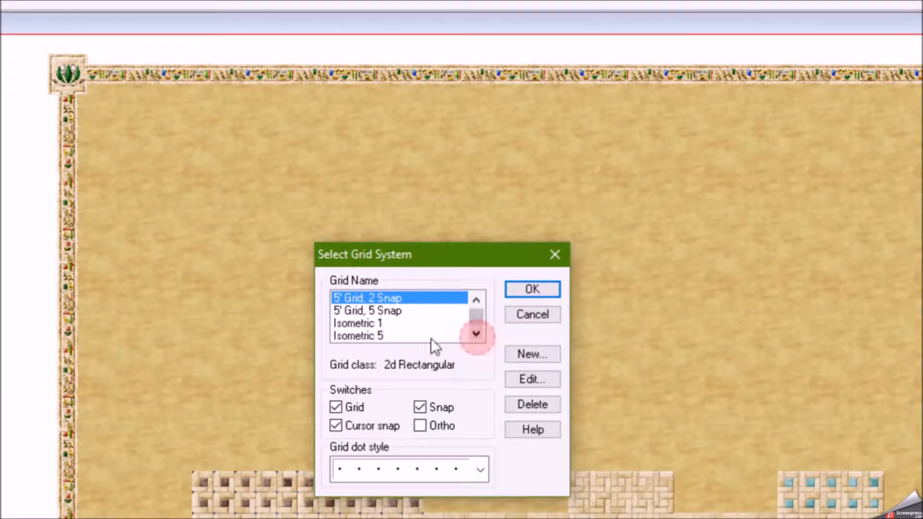
pyautogui.click(384, 336)
pyautogui.click(525, 287)
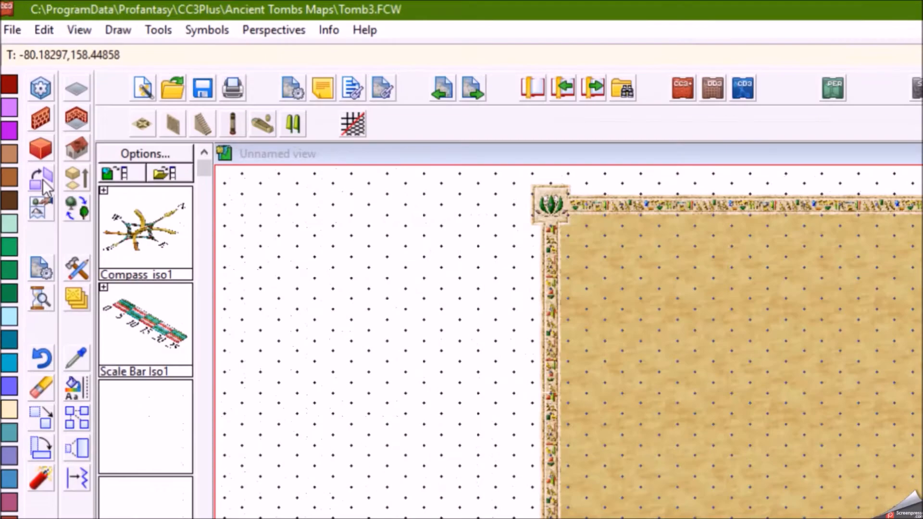
# Project the three corridors isometrically, Top, Counter-clockwise with Make Shaded Polygon, using the lower-left map corner as origin
pyautogui.click(42, 180)
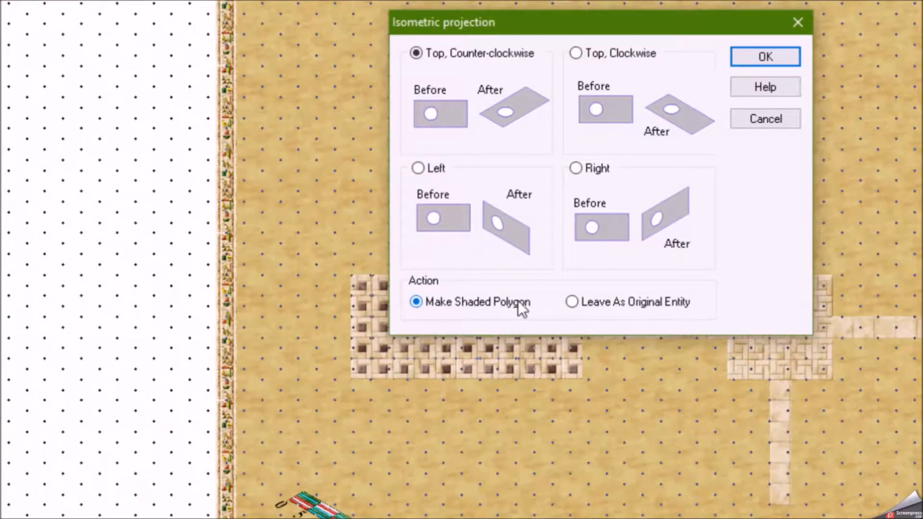
pyautogui.click(750, 56)
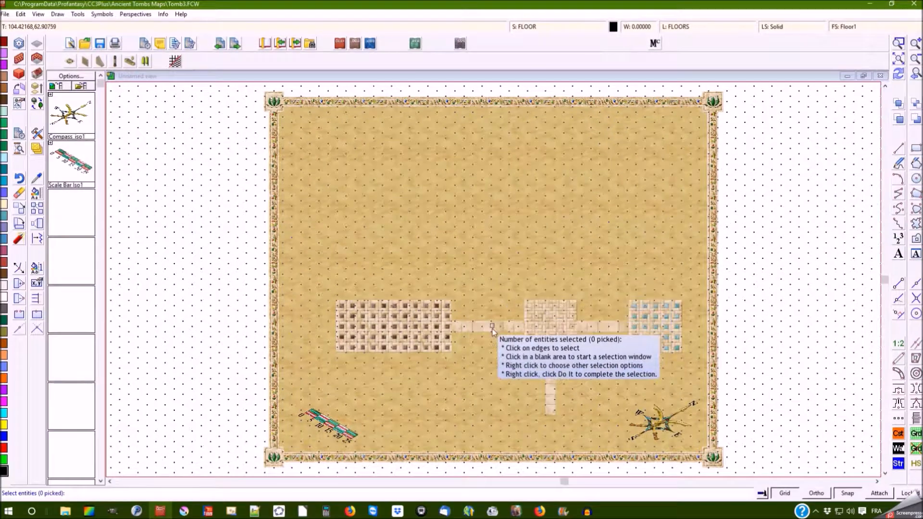
pyautogui.click(469, 347)
pyautogui.click(555, 396)
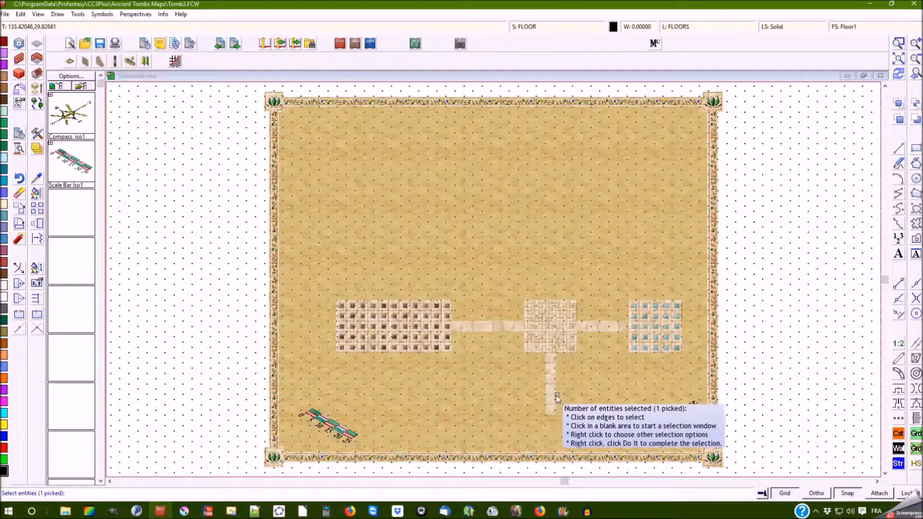
pyautogui.click(600, 330)
pyautogui.rightClick(554, 212)
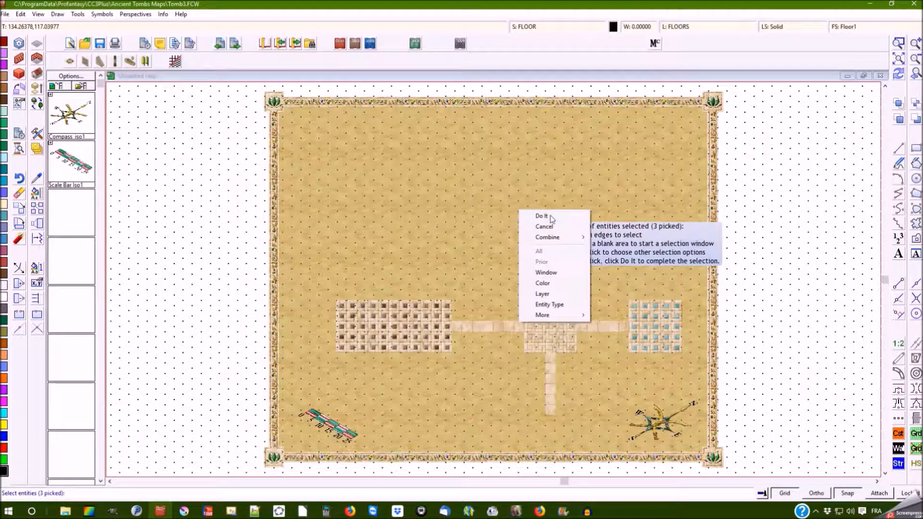
pyautogui.click(545, 217)
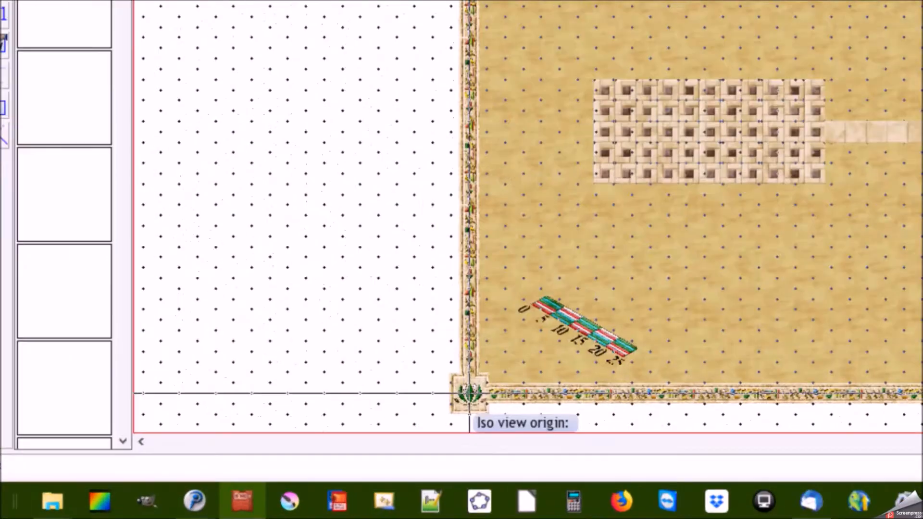
pyautogui.click(466, 394)
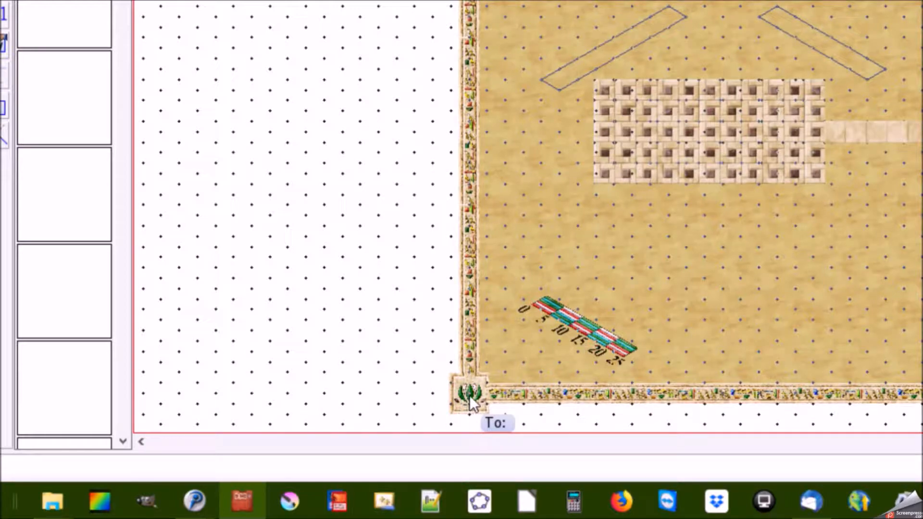
pyautogui.click(469, 395)
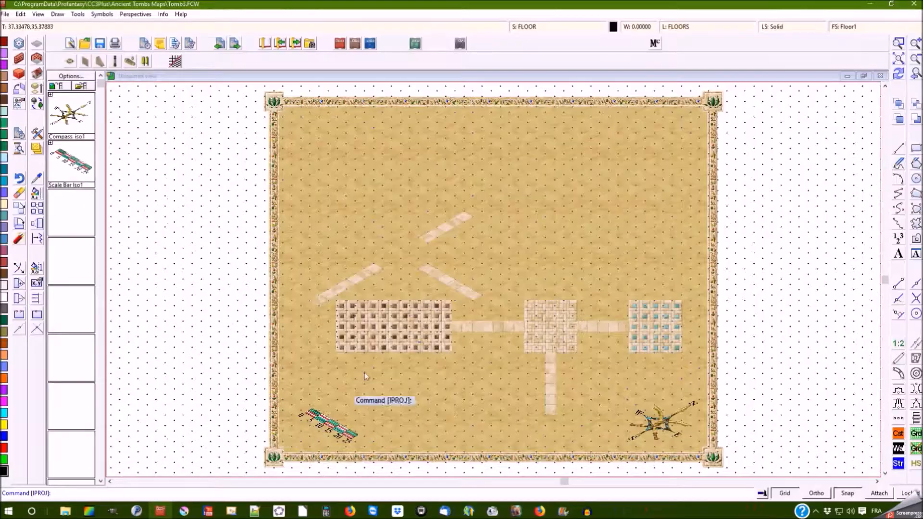
# Project the brown room isometrically in the same way from the lower-left map corner
pyautogui.rightClick(542, 275)
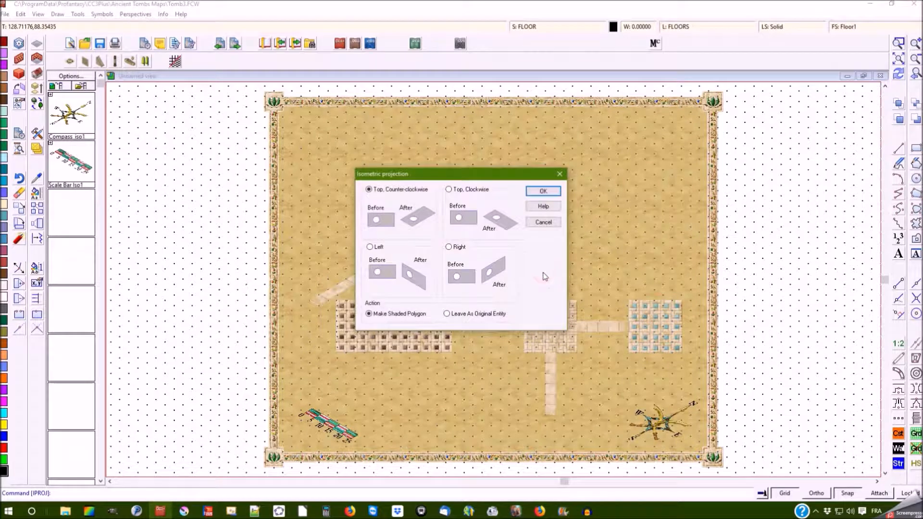
pyautogui.click(544, 193)
pyautogui.click(414, 351)
pyautogui.rightClick(415, 352)
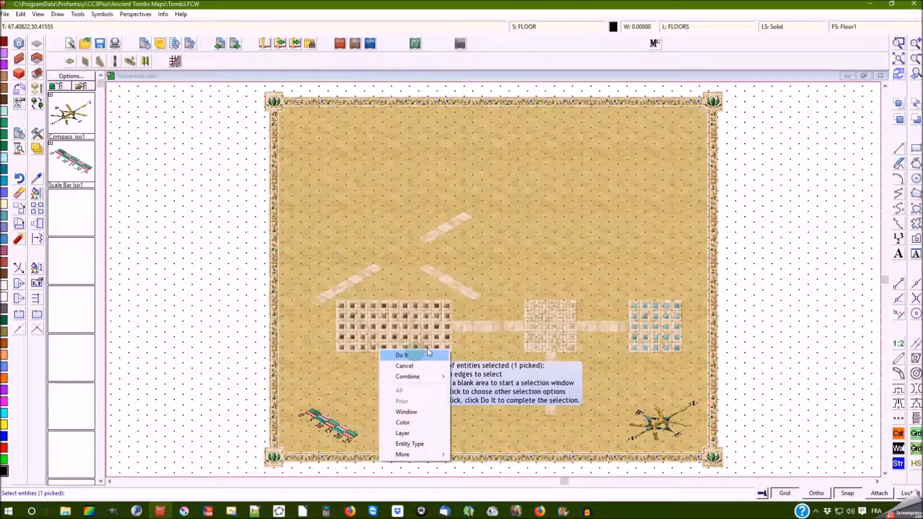
pyautogui.click(419, 357)
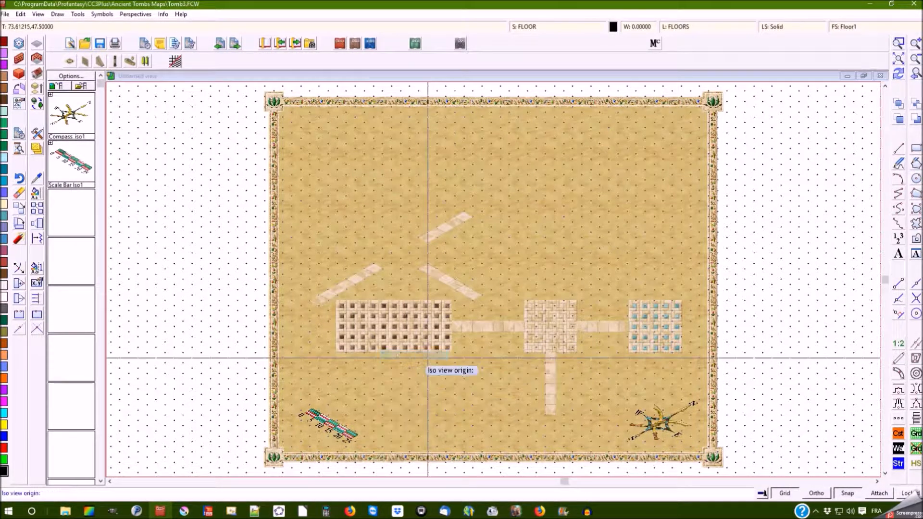
pyautogui.click(273, 456)
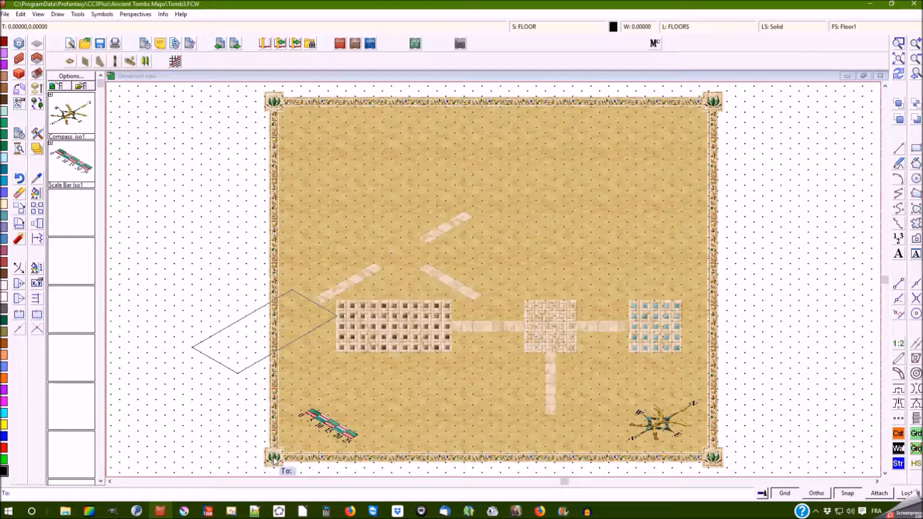
pyautogui.click(274, 458)
pyautogui.press('Return')
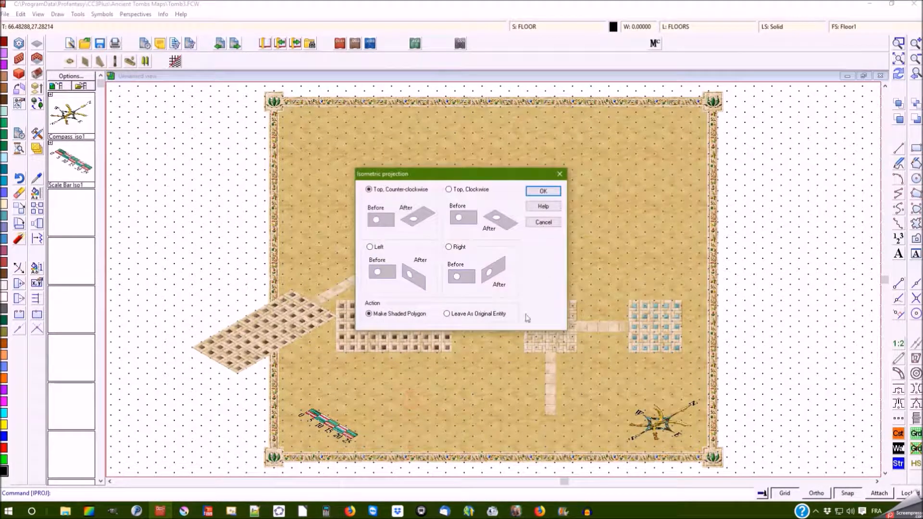
# Project the central square room isometrically from the lower-left map corner
pyautogui.click(554, 191)
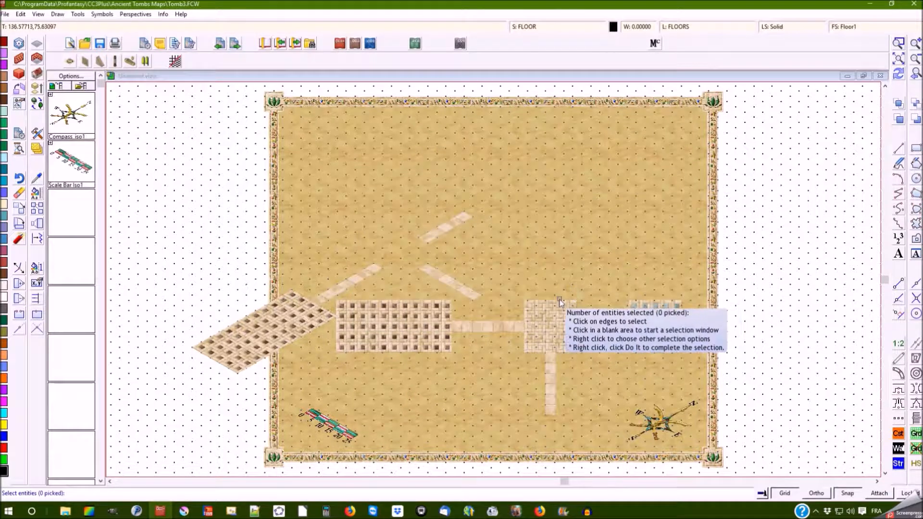
pyautogui.rightClick(559, 299)
pyautogui.click(559, 302)
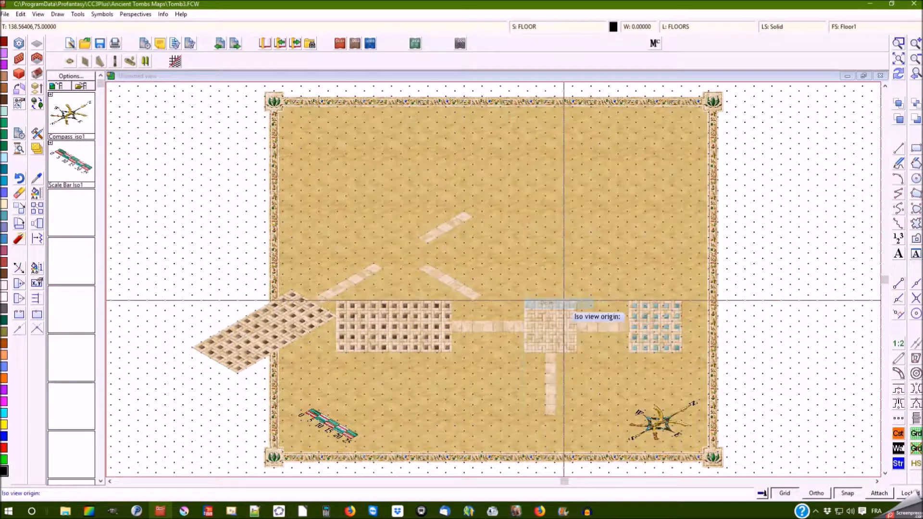
pyautogui.click(267, 462)
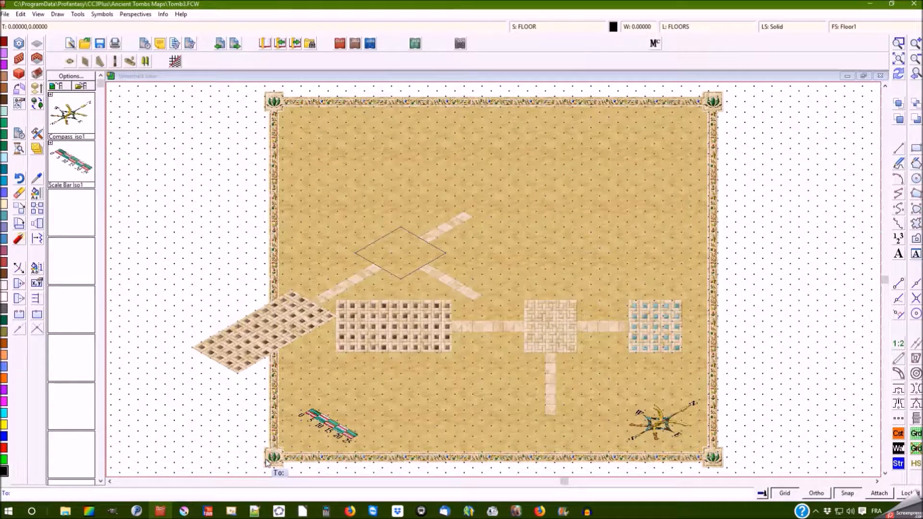
pyautogui.click(271, 462)
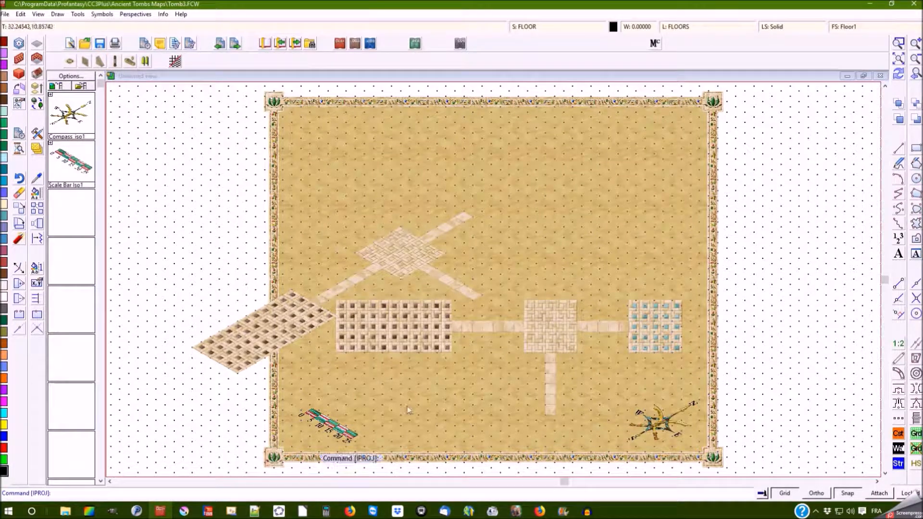
# Project the turquoise room isometrically from the lower-left map corner
pyautogui.press('Return')
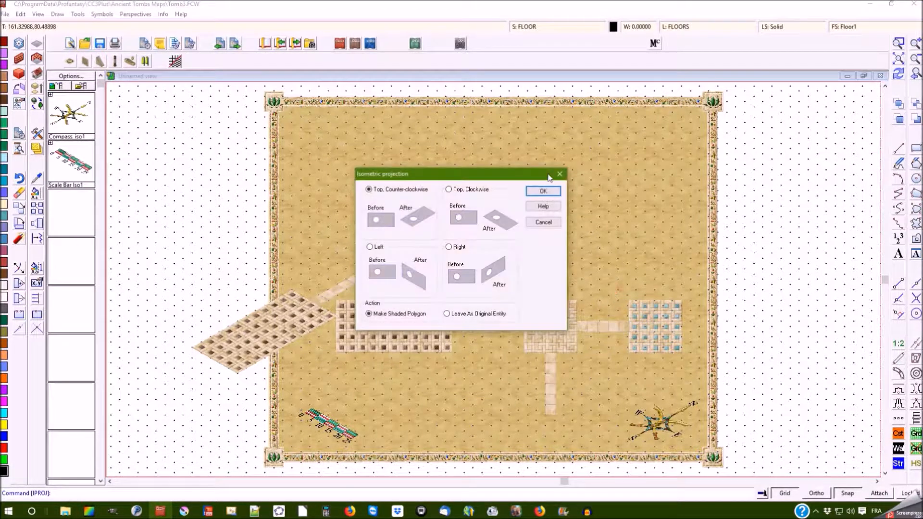
pyautogui.click(541, 189)
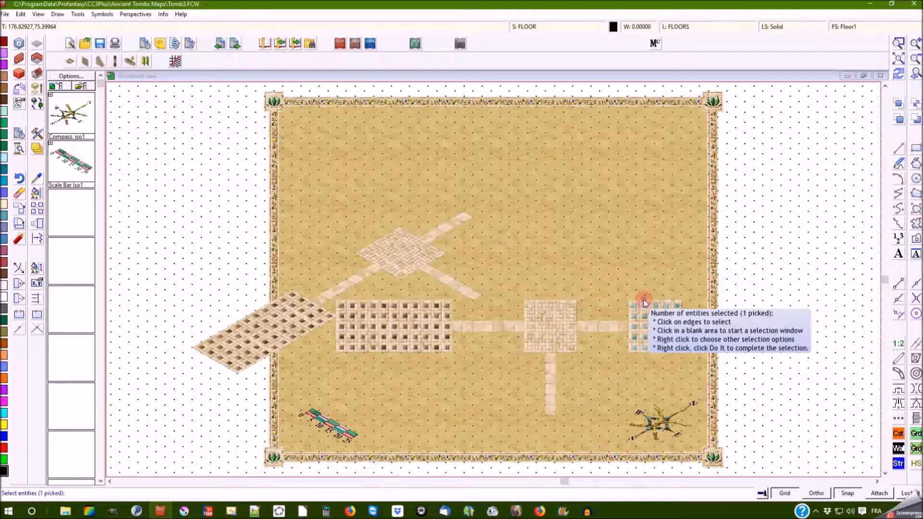
pyautogui.rightClick(645, 303)
pyautogui.click(649, 303)
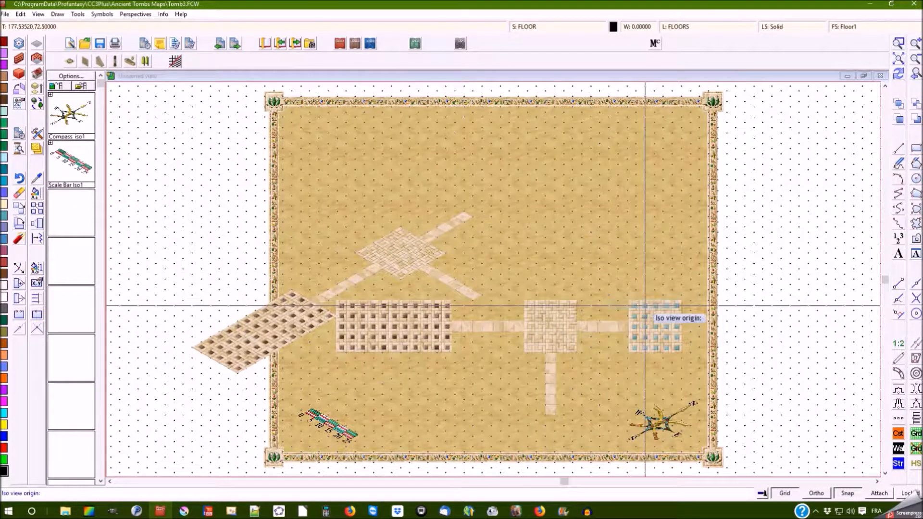
pyautogui.click(272, 460)
pyautogui.click(272, 461)
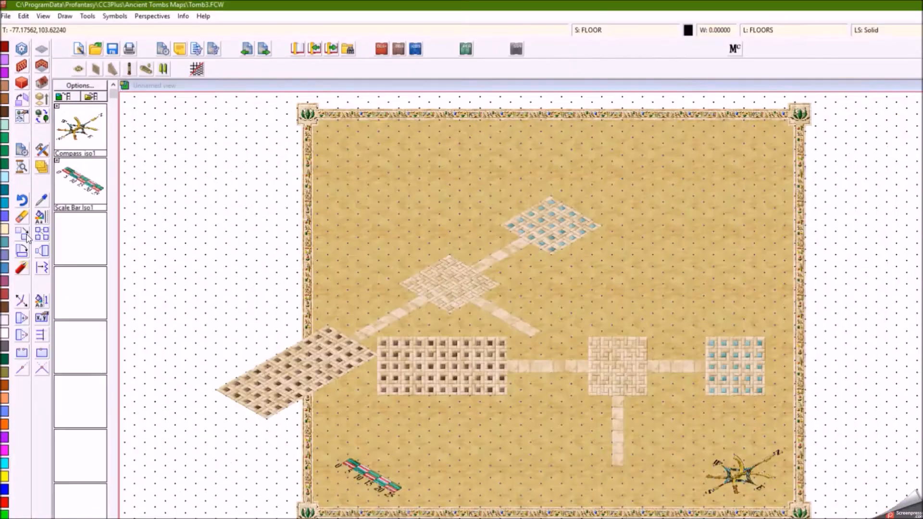
# Move the projected rooms and corridors up and to the right on the map
pyautogui.click(27, 235)
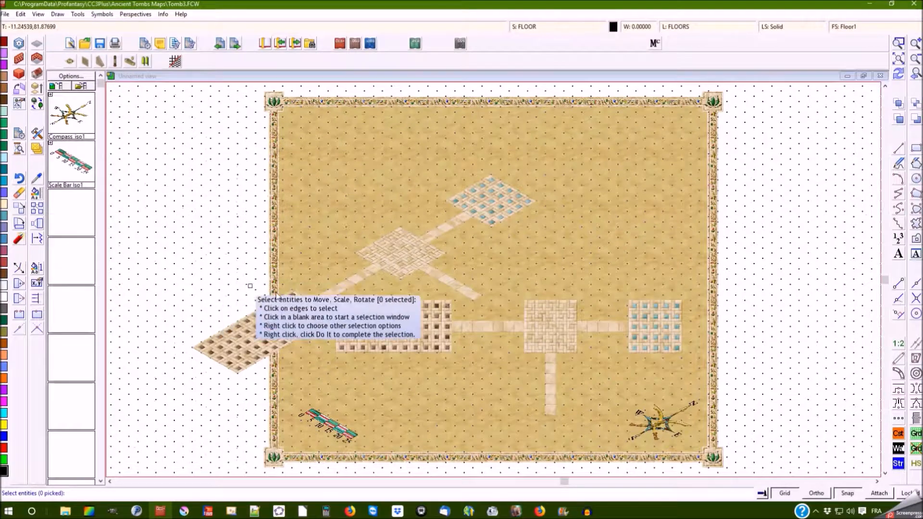
pyautogui.click(349, 335)
pyautogui.click(431, 300)
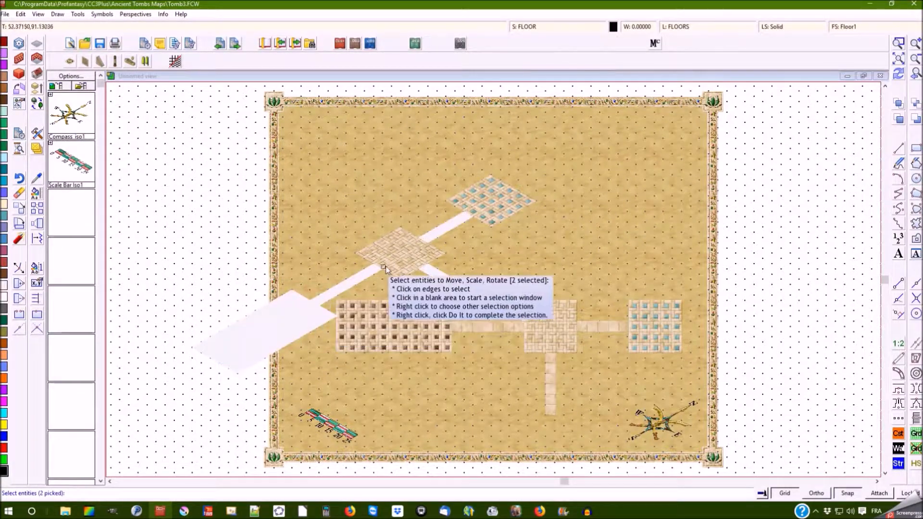
pyautogui.click(384, 267)
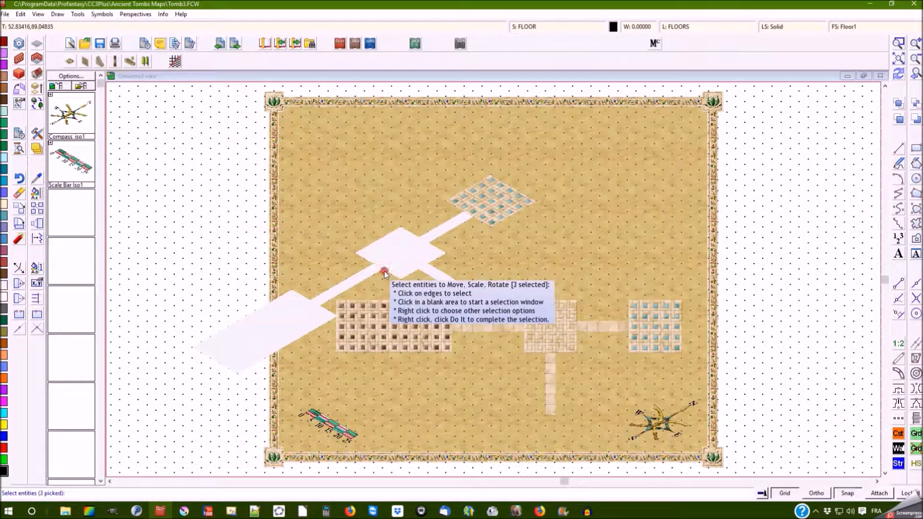
pyautogui.click(490, 225)
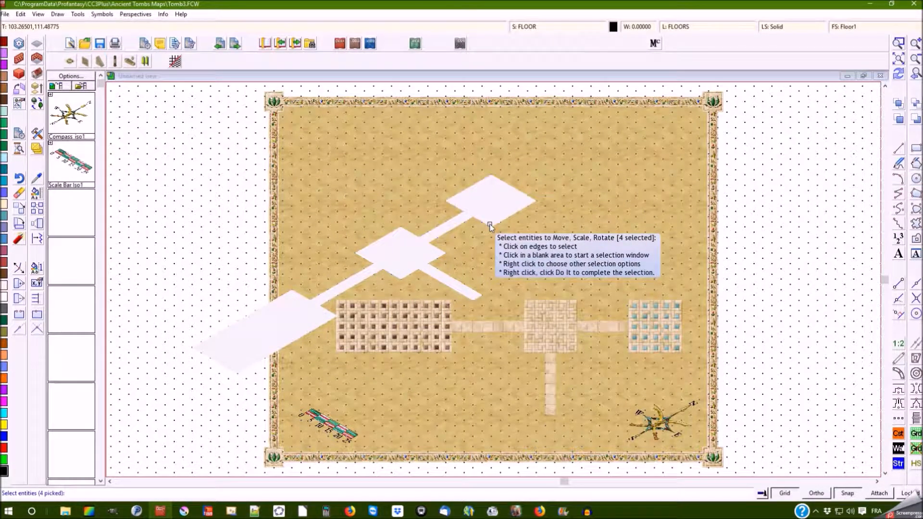
pyautogui.rightClick(490, 224)
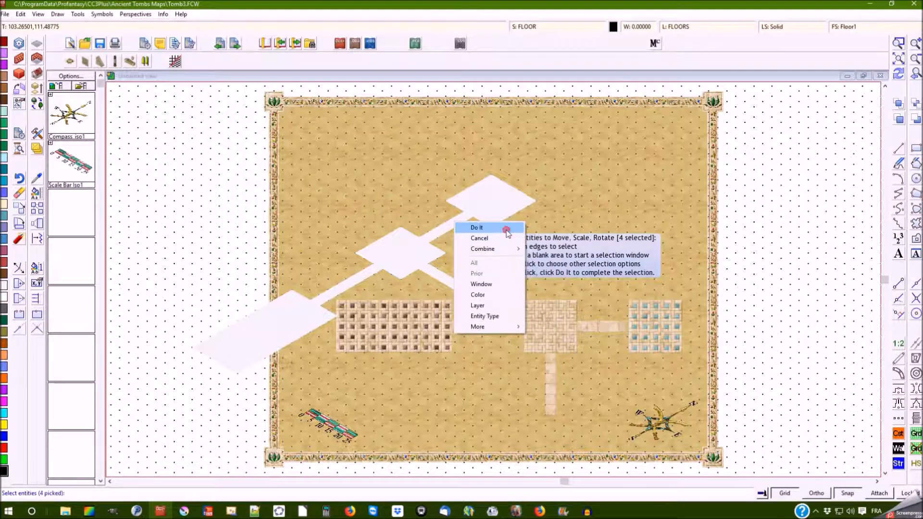
pyautogui.click(506, 230)
pyautogui.click(491, 175)
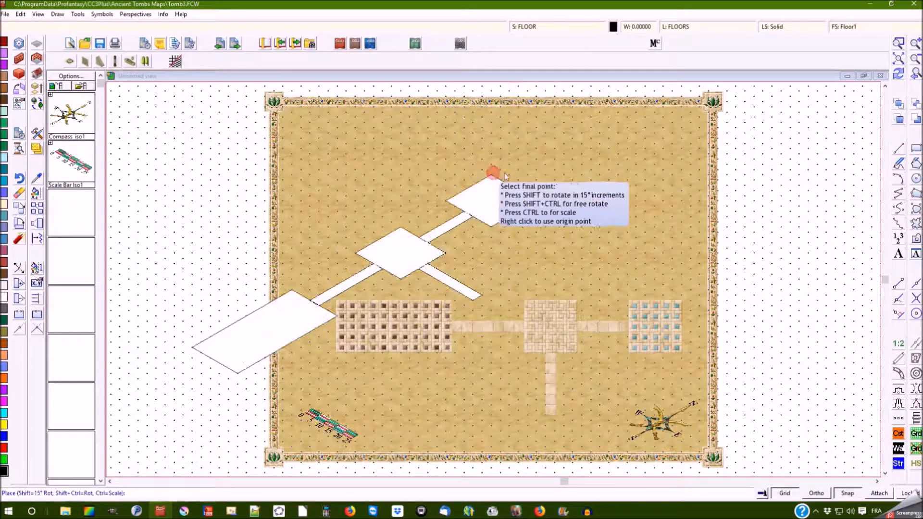
pyautogui.click(632, 142)
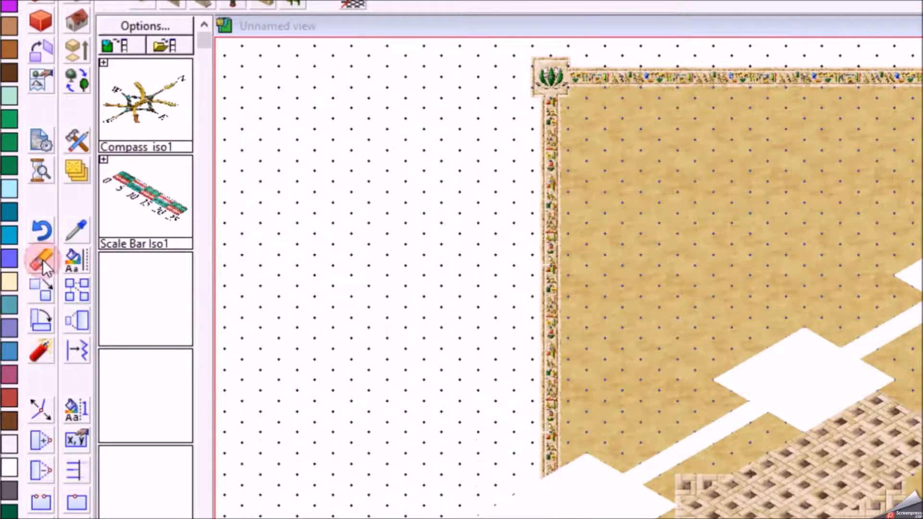
# Erase the original flat rooms and corridors and redraw the view
pyautogui.click(43, 260)
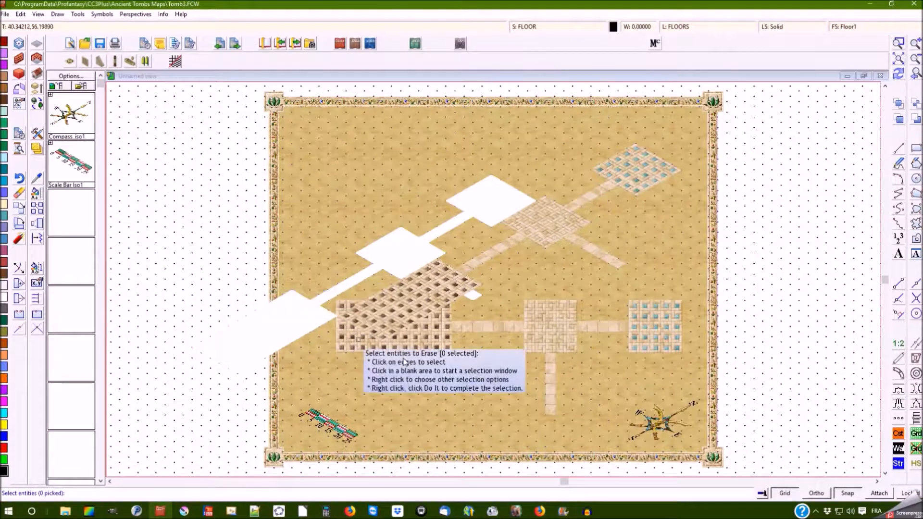
pyautogui.click(453, 330)
pyautogui.click(549, 373)
pyautogui.click(656, 331)
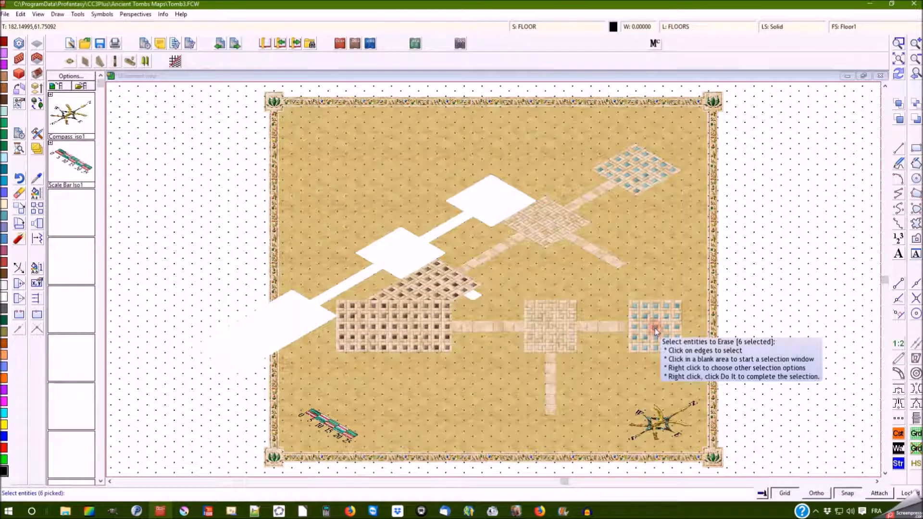
pyautogui.rightClick(617, 301)
pyautogui.click(606, 296)
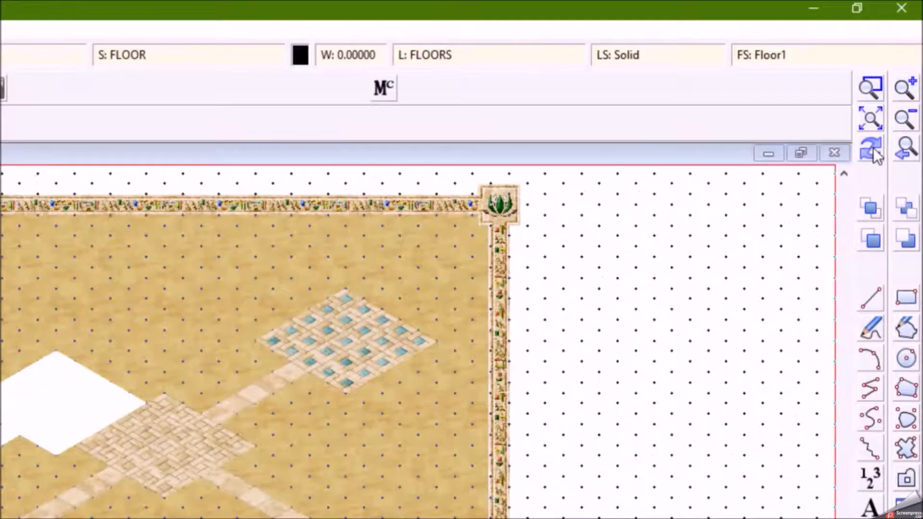
pyautogui.click(876, 133)
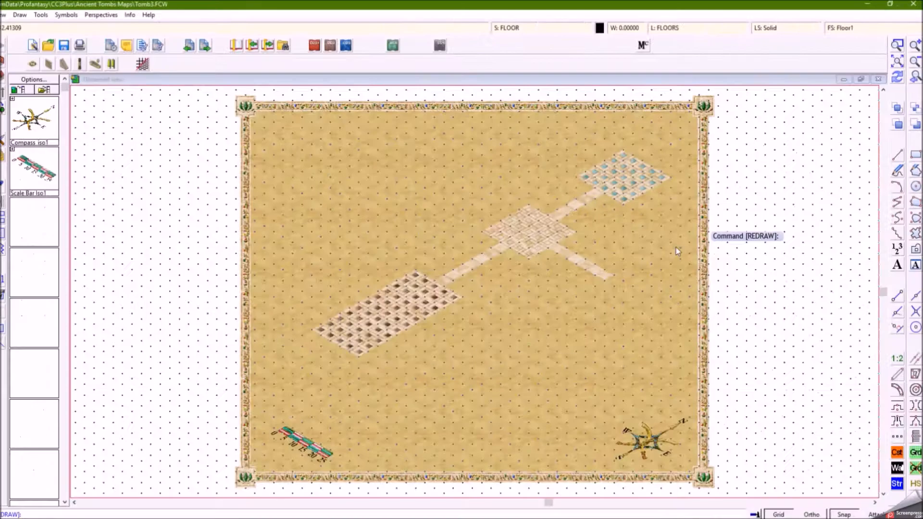